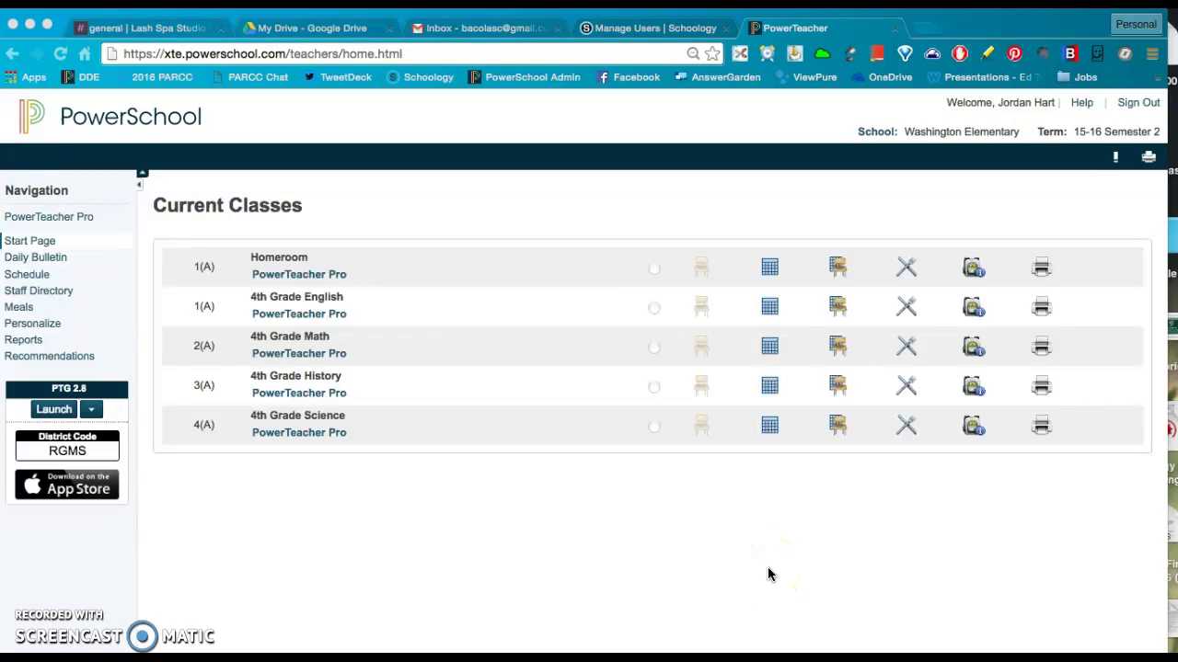
Open the PowerTeacher Pro gradebook and browse the Students, Progress, Reports, Settings and Apps sidebar sections
left_click(770, 585)
left_click(56, 224)
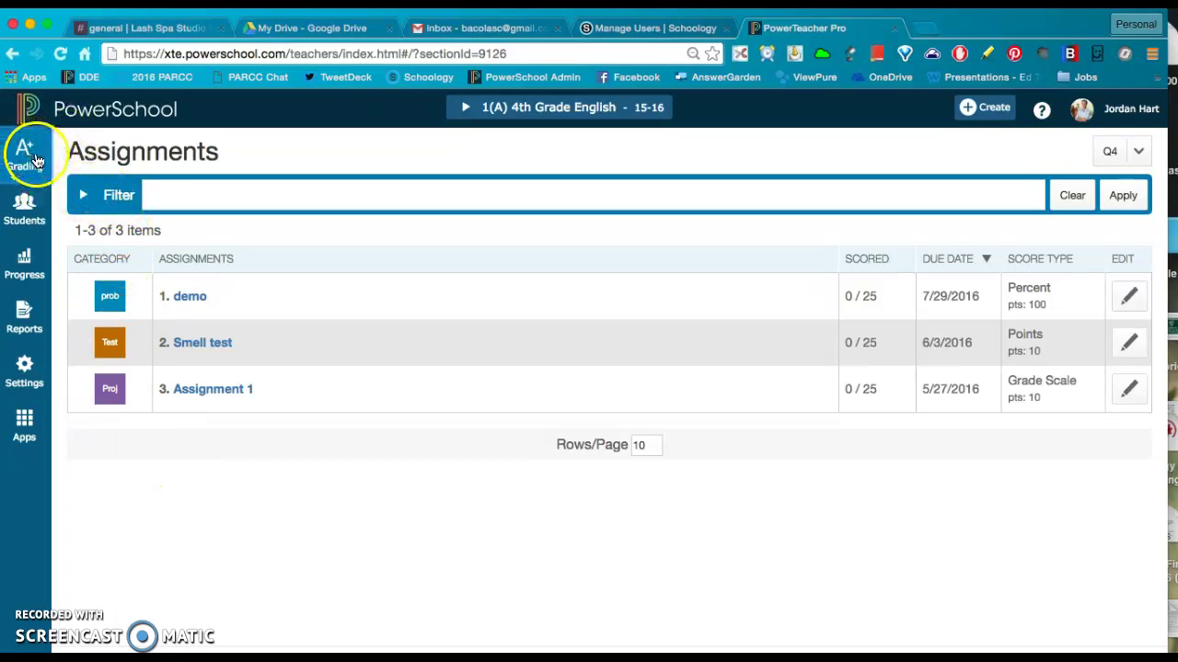
left_click(26, 208)
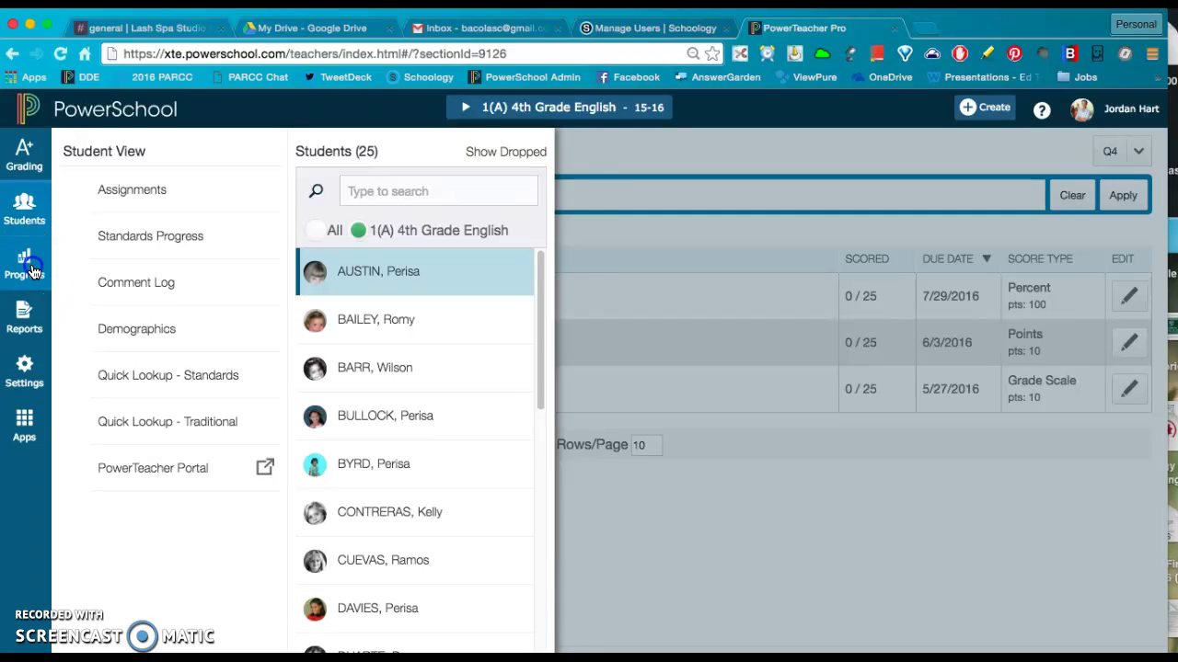
left_click(32, 267)
left_click(27, 313)
left_click(25, 368)
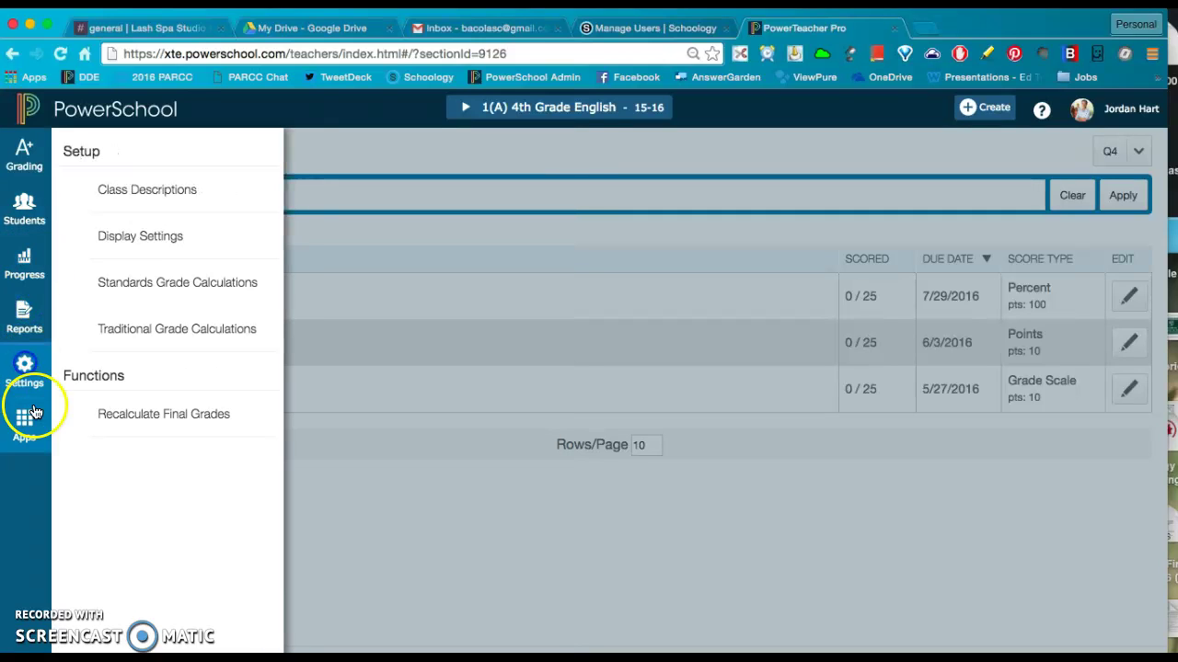
left_click(27, 418)
Step back through Settings, Reports and Progress to the Students section with the 25-student roster
left_click(26, 363)
left_click(26, 317)
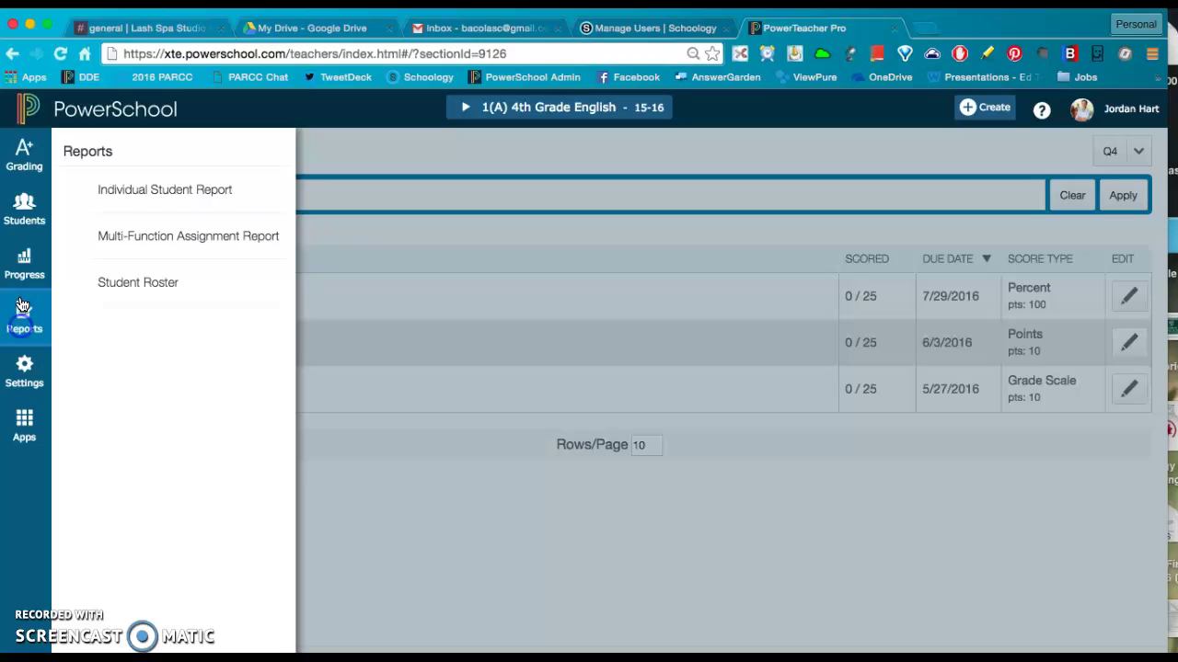
left_click(25, 267)
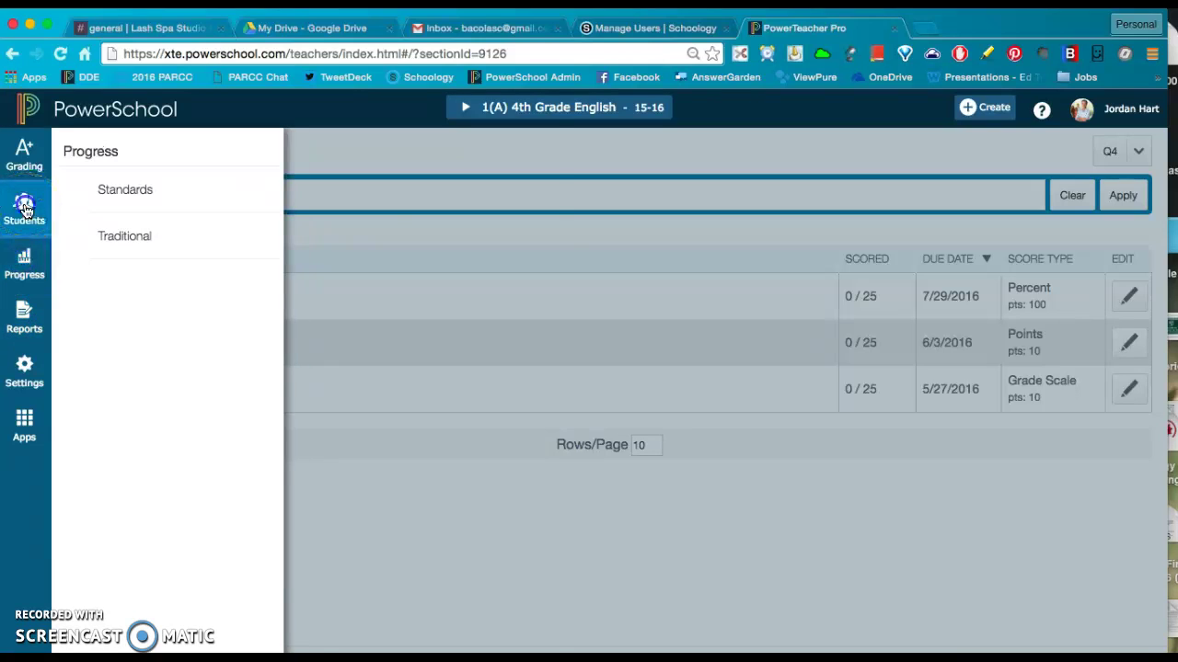
left_click(26, 210)
left_click(32, 213)
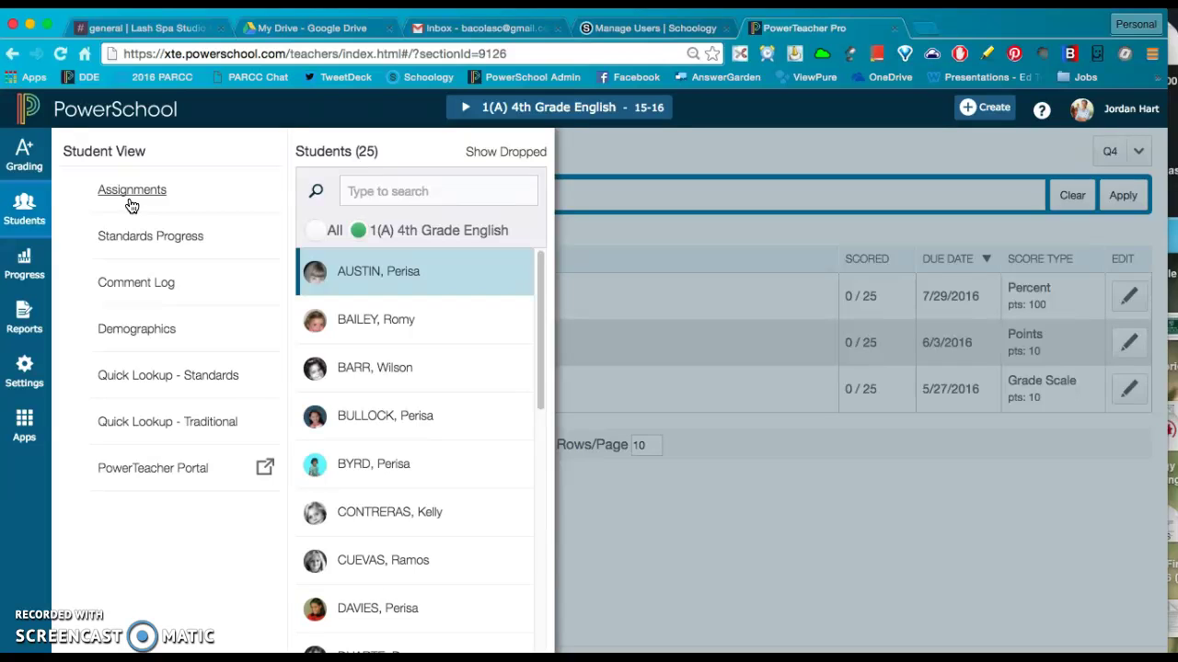
Open the first student's Demographics page and scroll through it
left_click(150, 329)
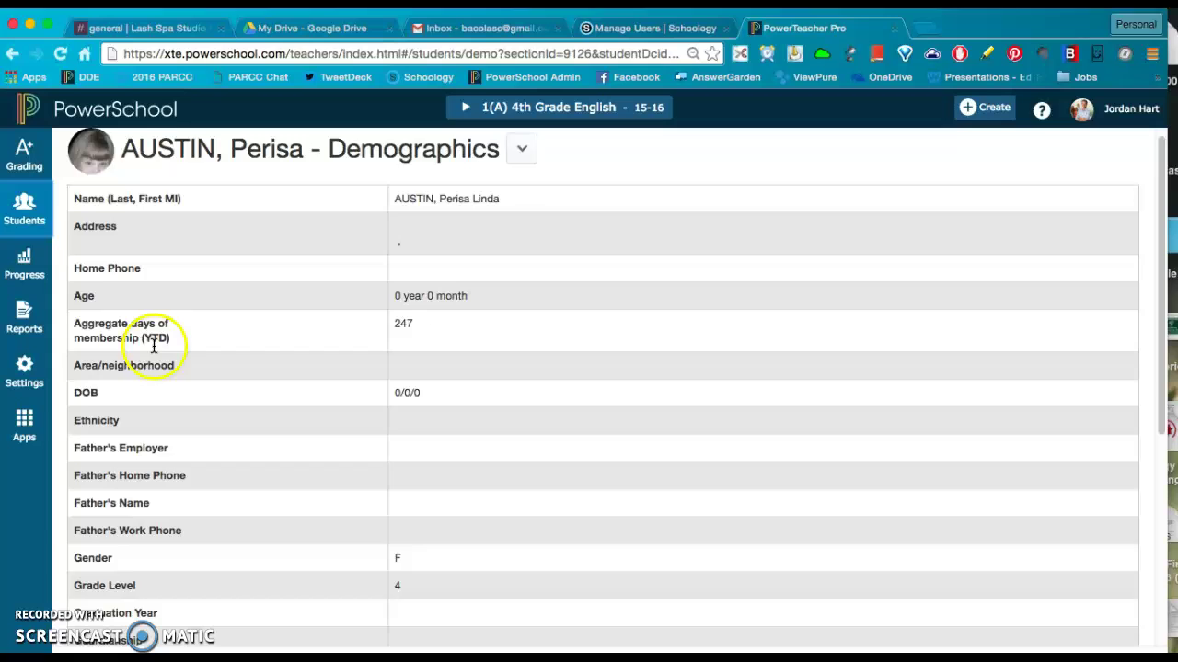
scroll(148, 423, "down", 3)
scroll(230, 448, "down", 1)
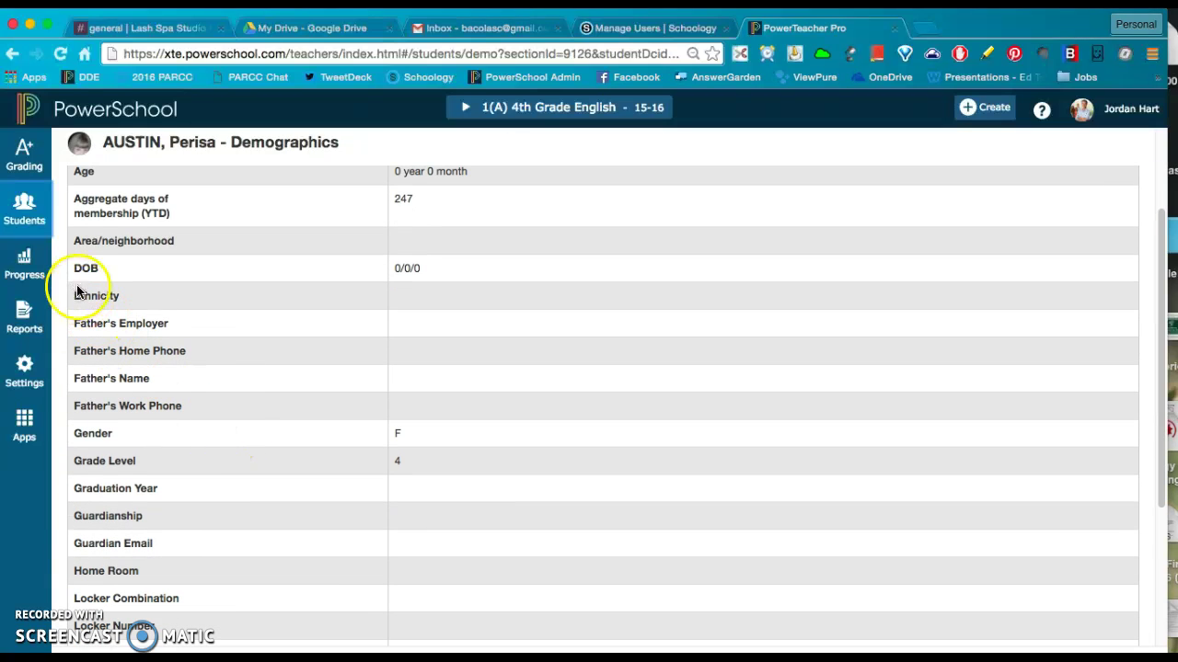
scroll(285, 402, "down", 6)
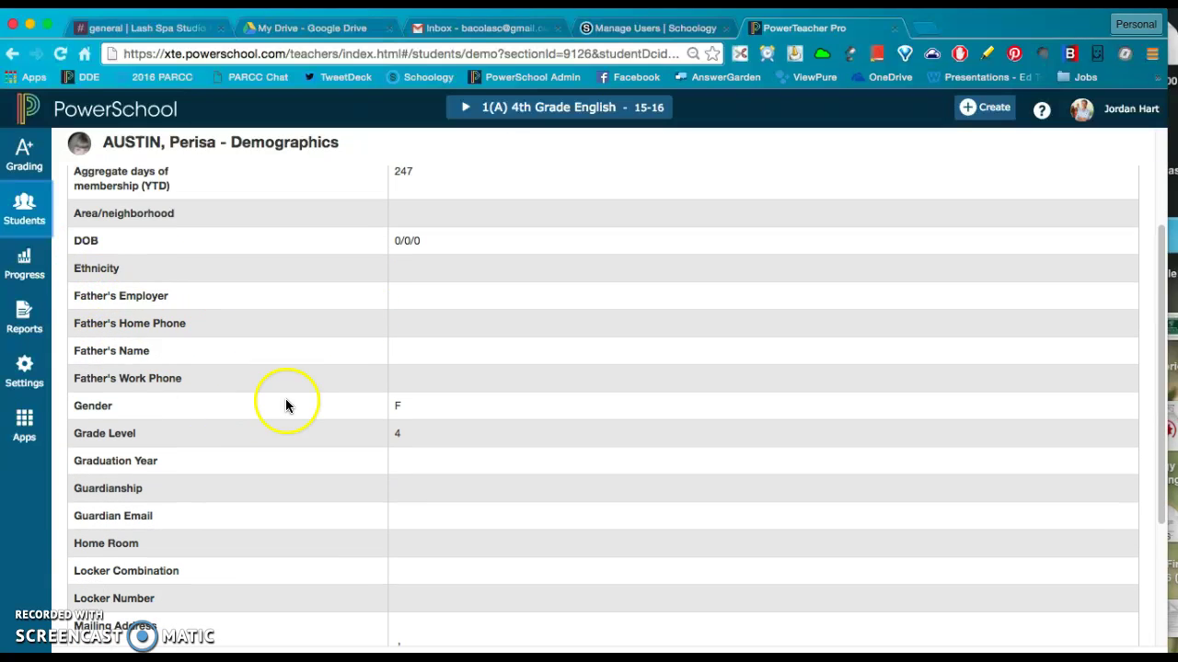
scroll(372, 468, "up", 8)
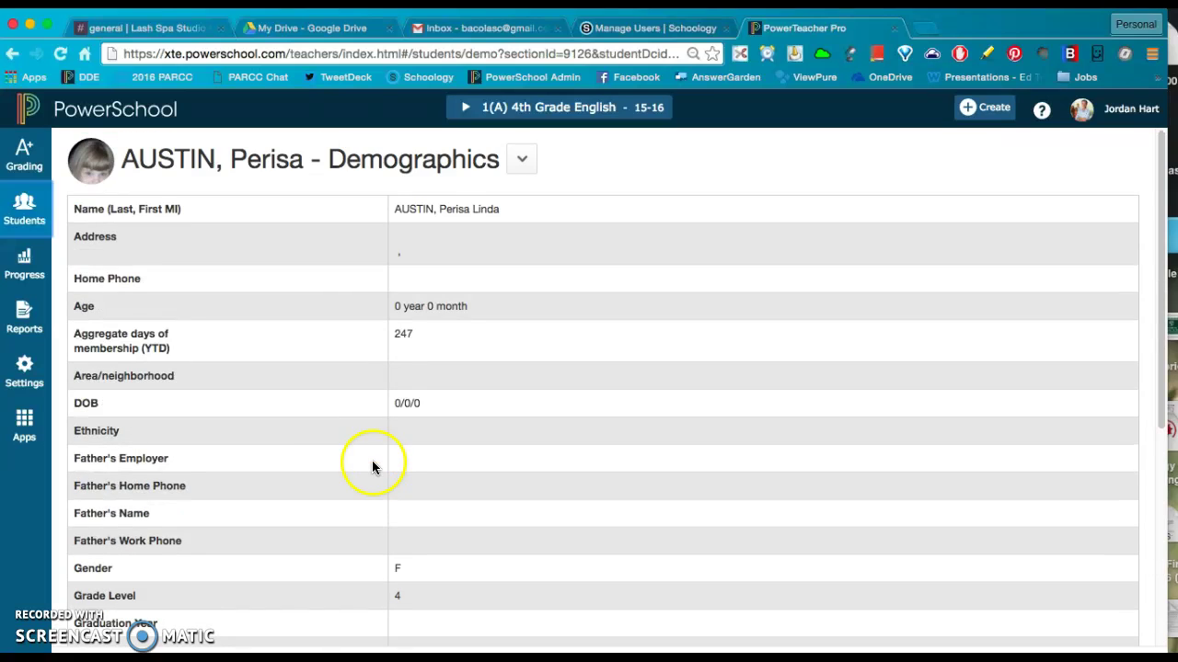
Open the first student's Quick Lookup - Traditional page with grades for five courses
left_click(40, 223)
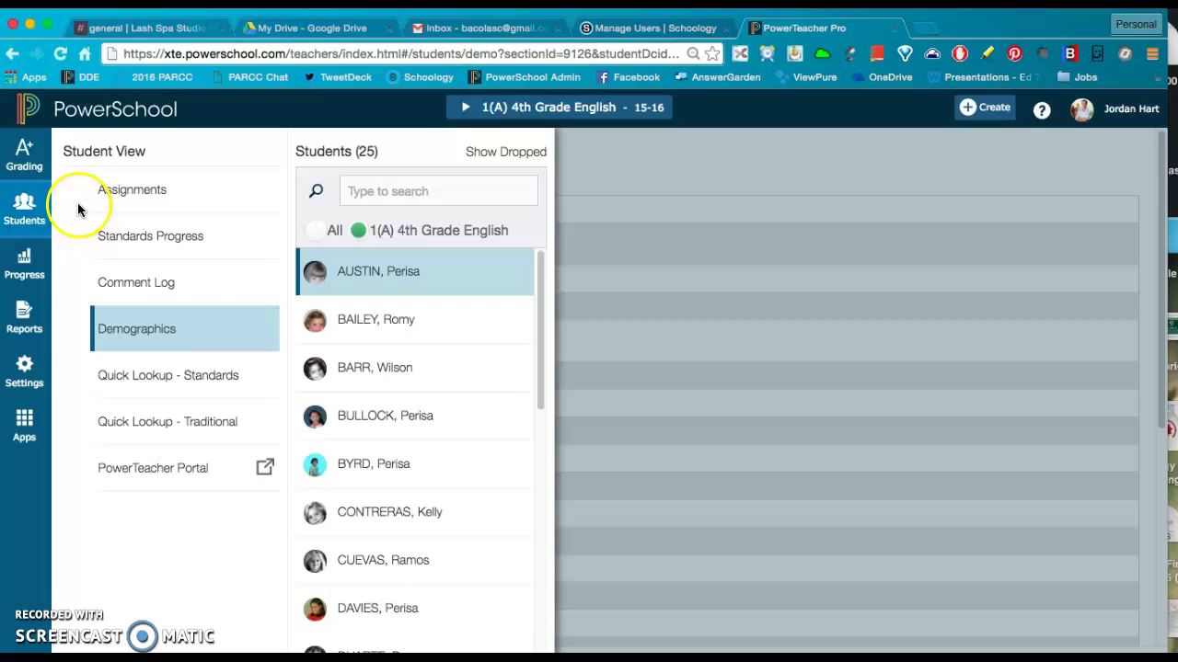
left_click(145, 423)
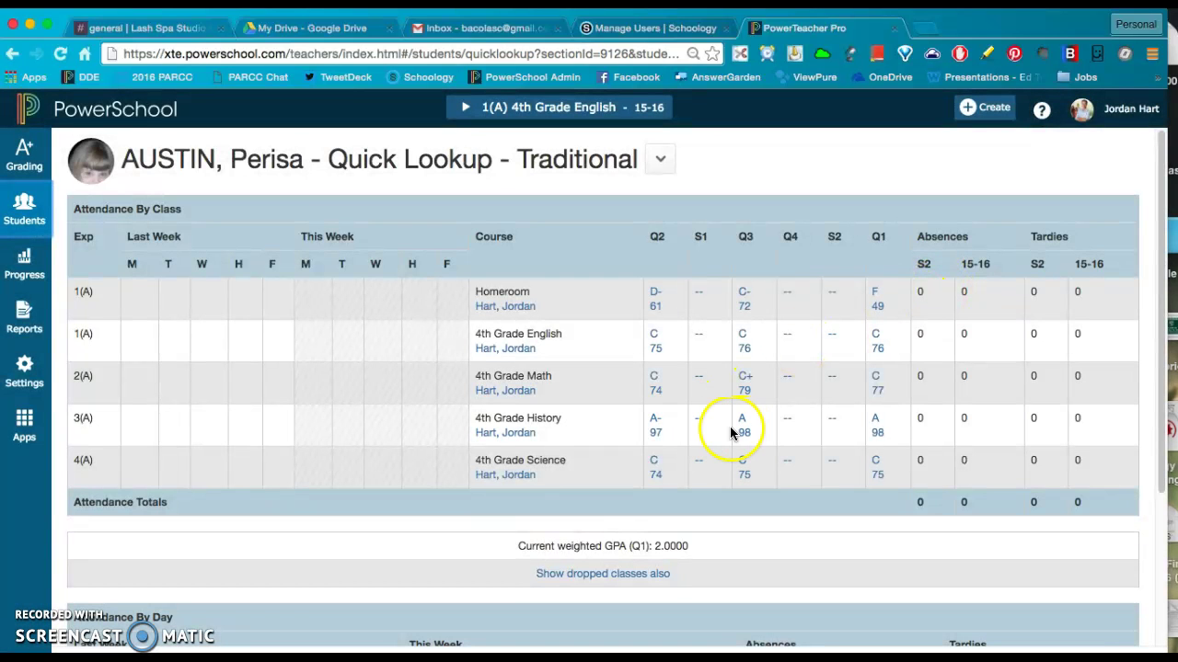
left_click(28, 221)
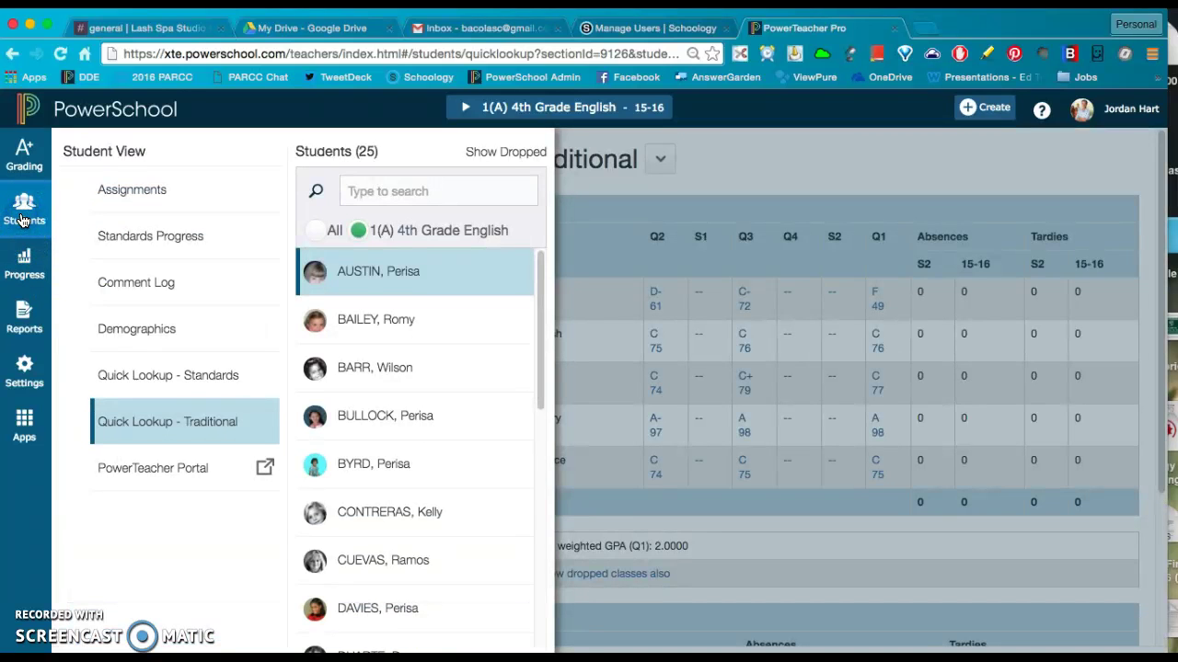
left_click(169, 181)
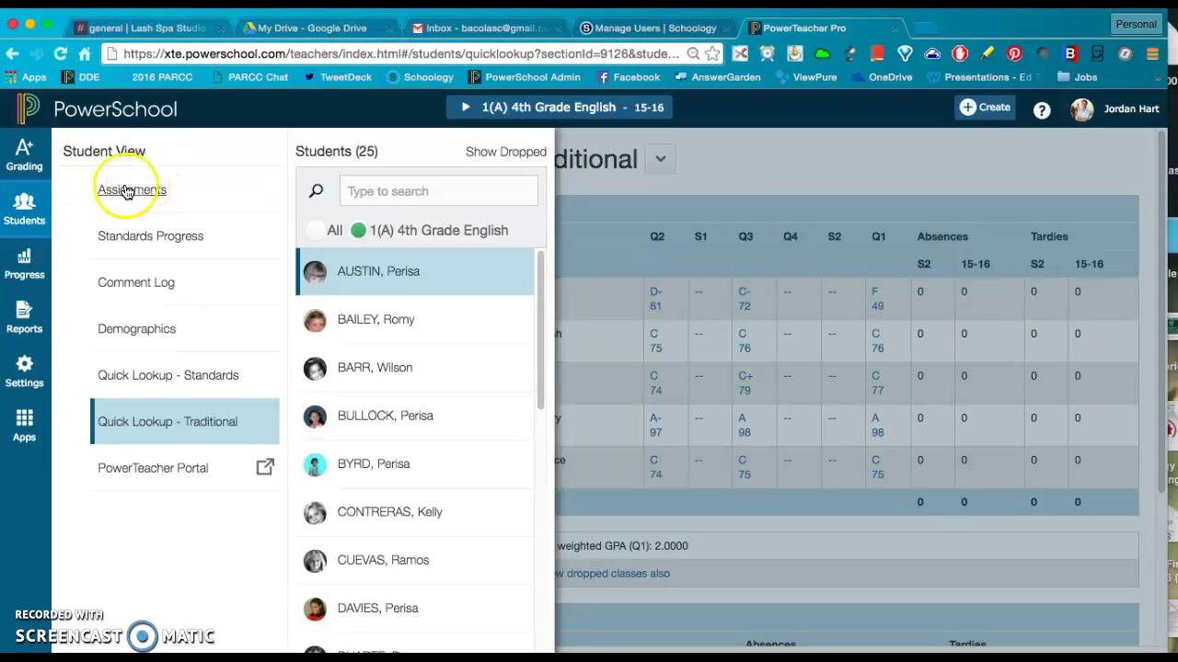
Return to the 4th Grade English Assignments list showing three assignments scored 0 / 25
left_click(26, 159)
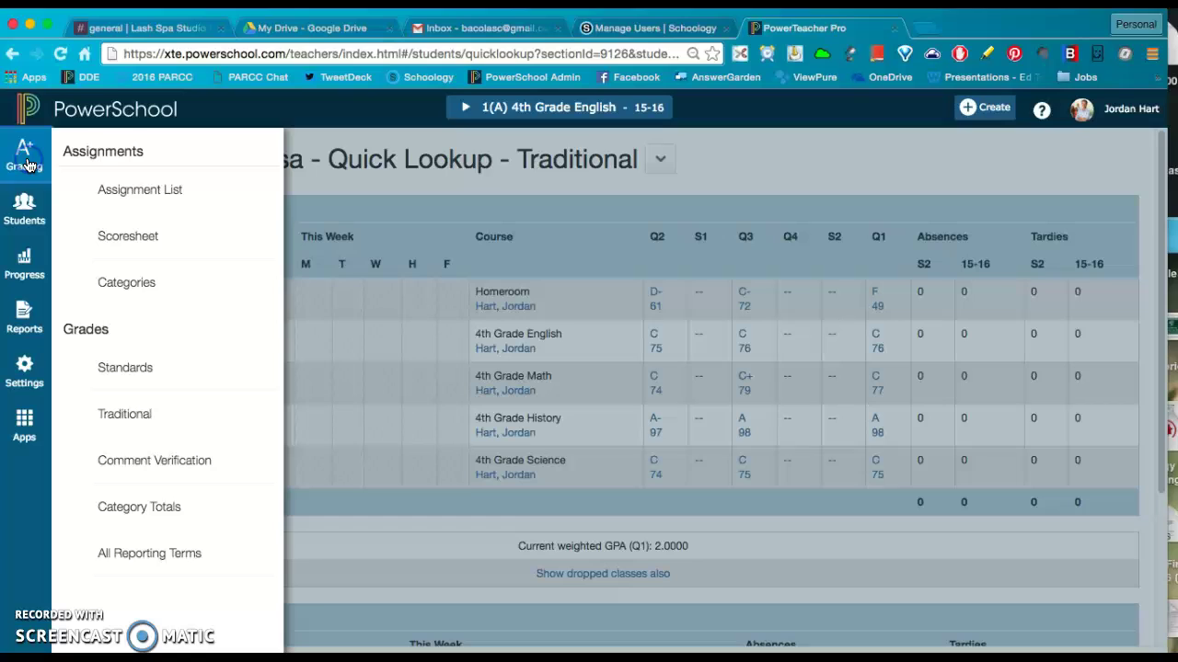
left_click(124, 192)
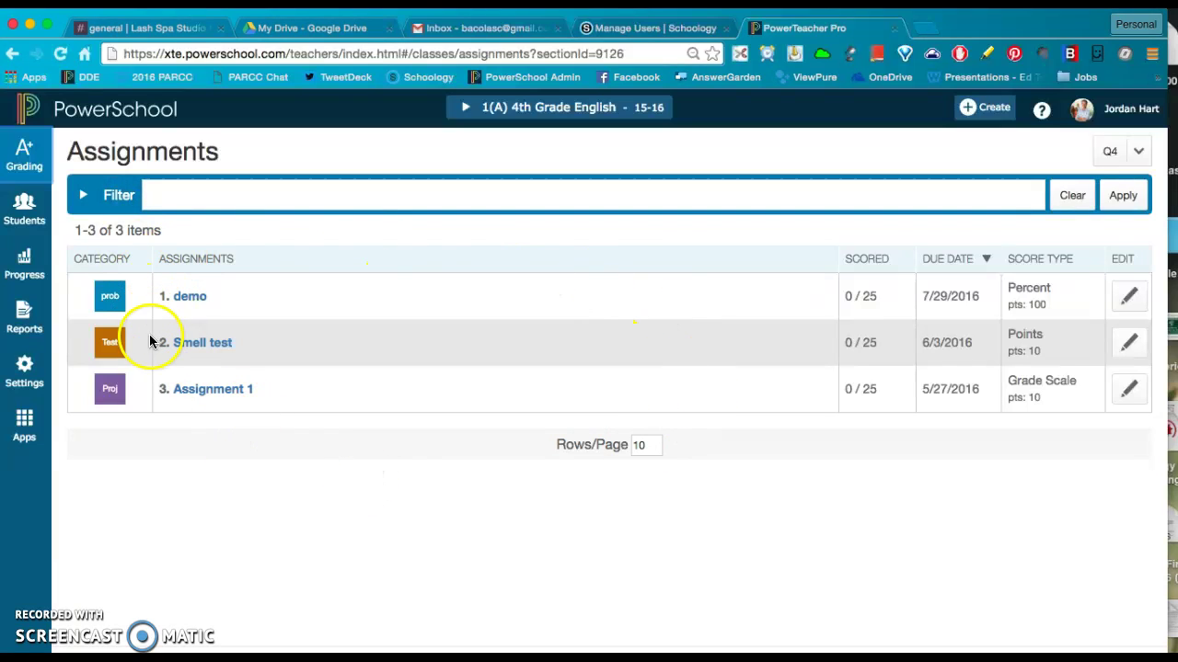
left_click(27, 169)
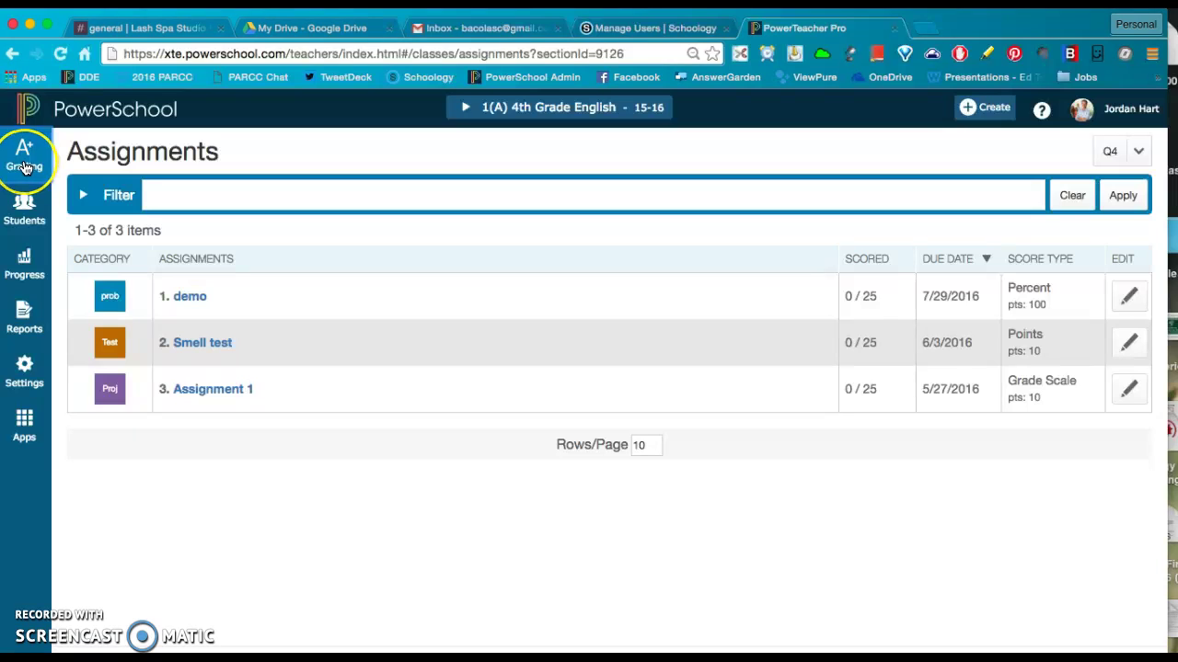
left_click(27, 168)
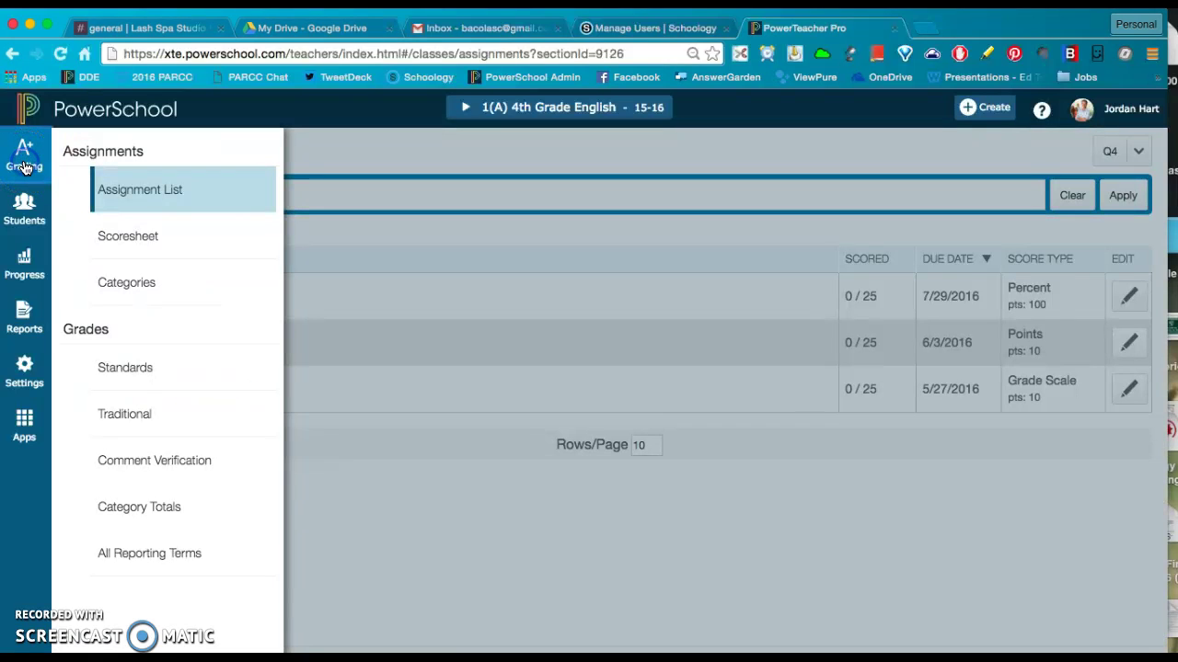
Open the Q4 Scoresheet for 4th Grade English and scroll through its 25 students
left_click(138, 239)
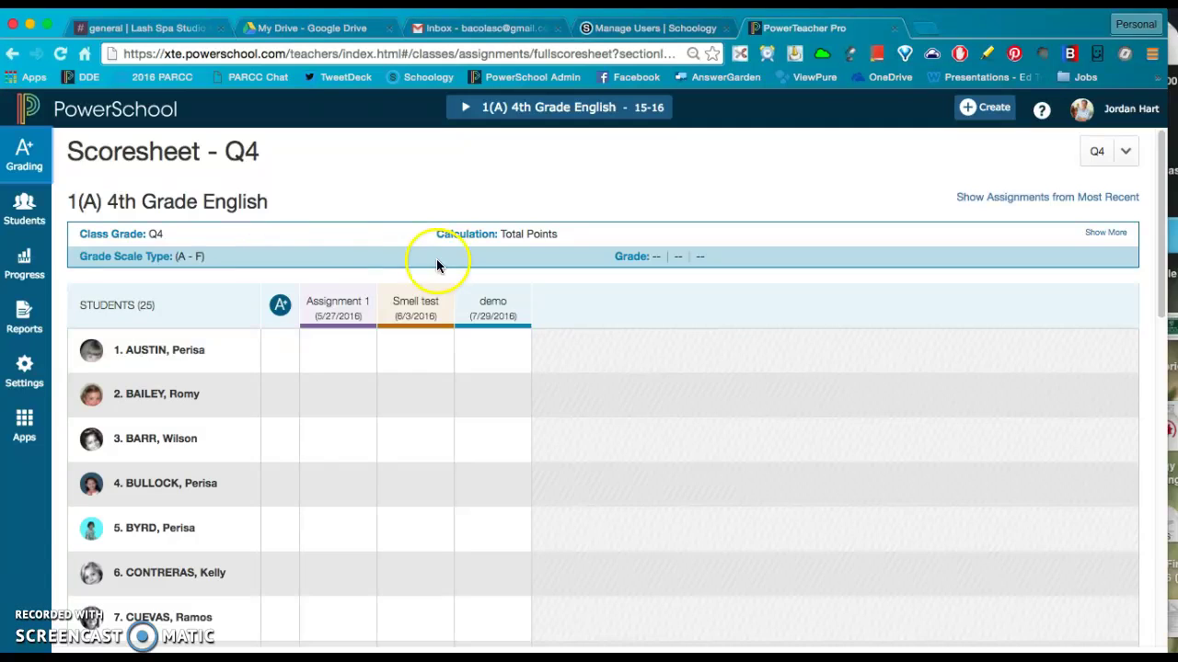
scroll(411, 358, "down", 10)
scroll(412, 366, "up", 5)
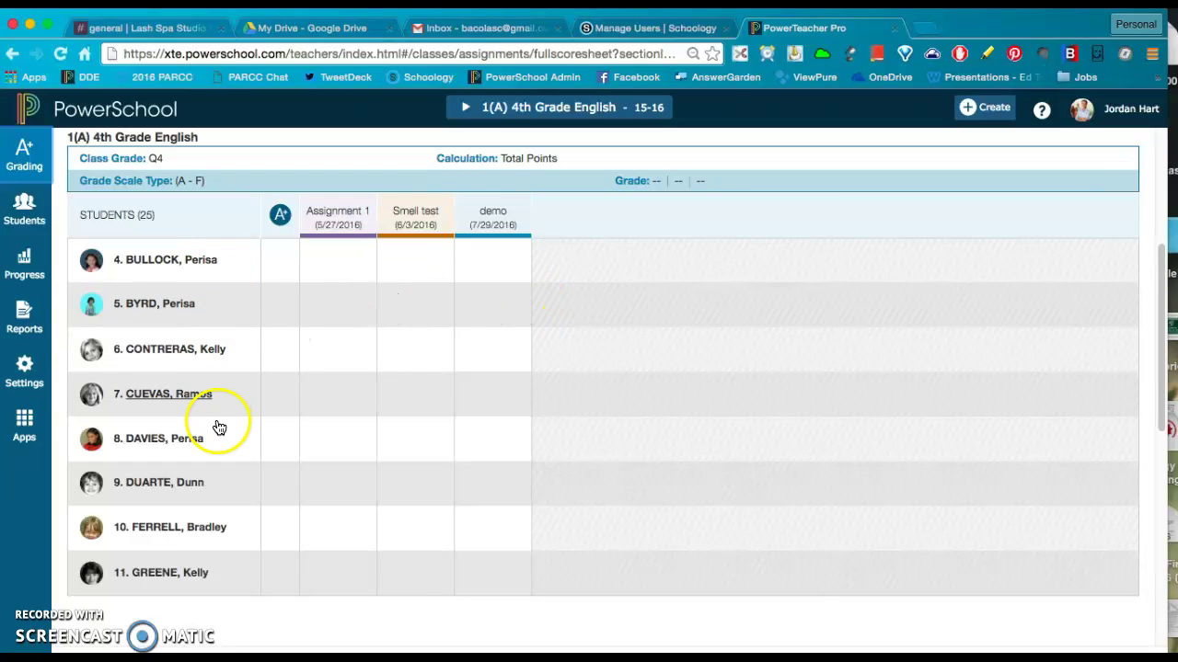
scroll(218, 429, "up", 5)
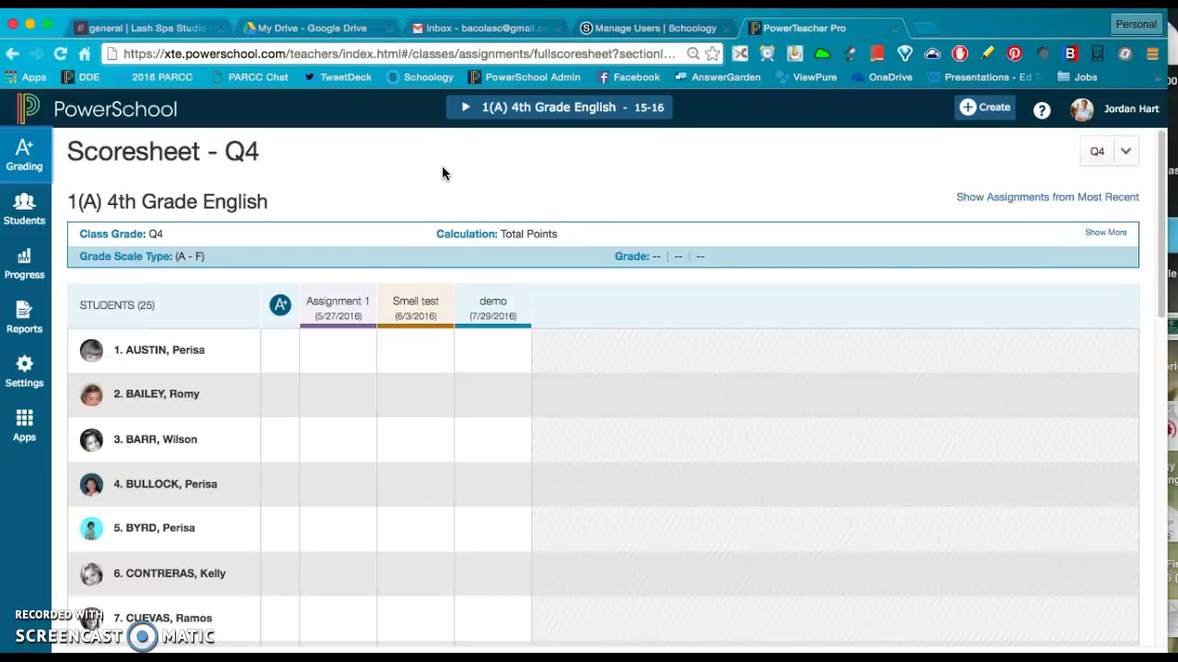
key("super+equal")
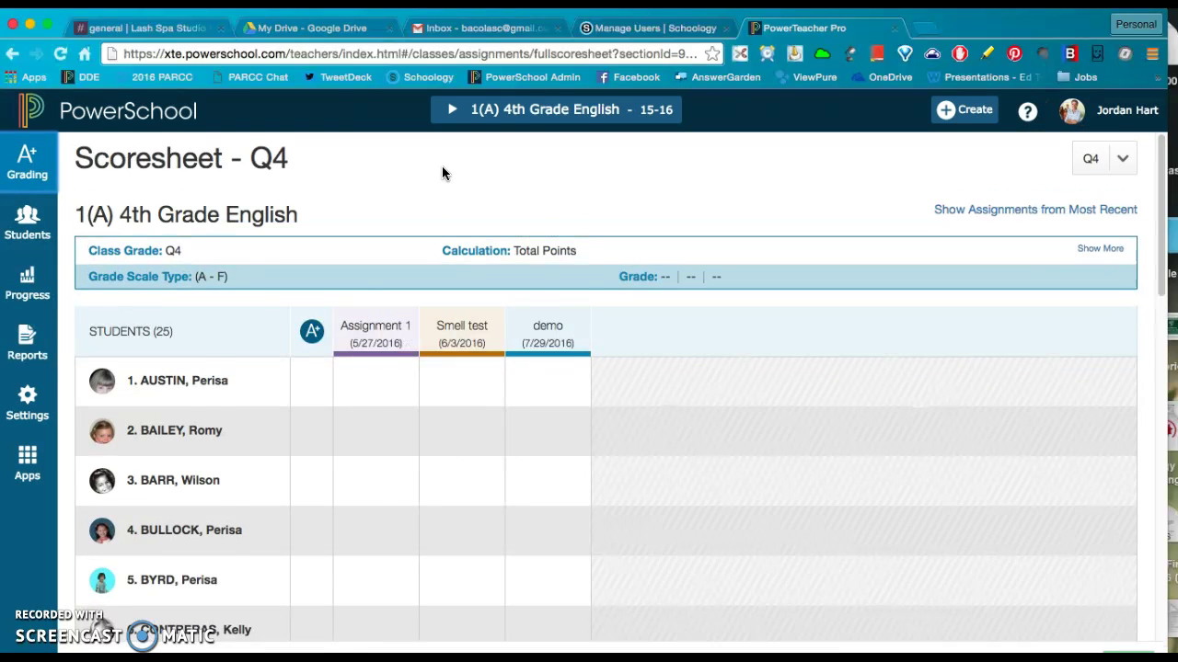
key("super+equal")
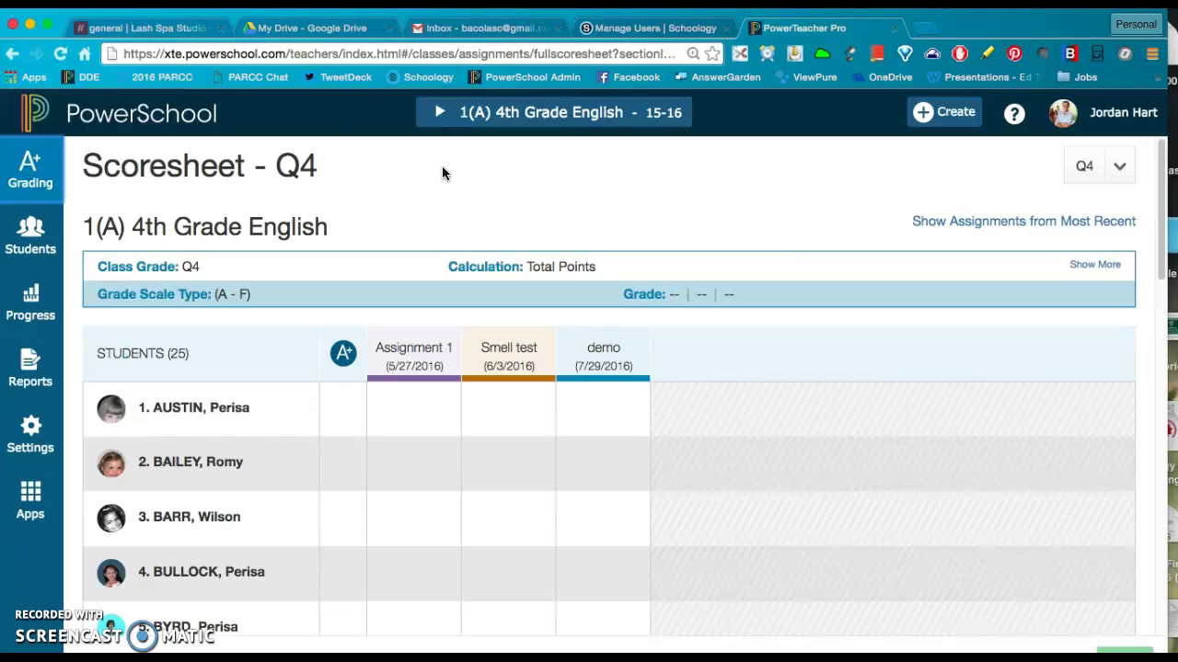
key("super+minus")
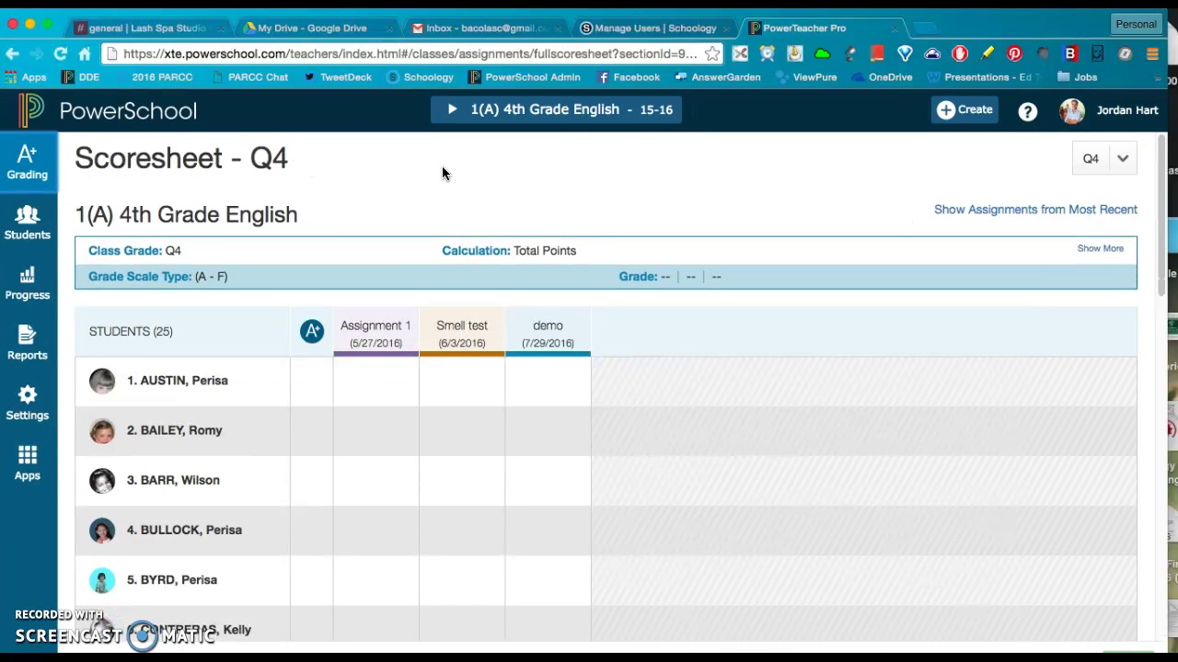
key("super+minus")
key("super+minus")
key("super+minus")
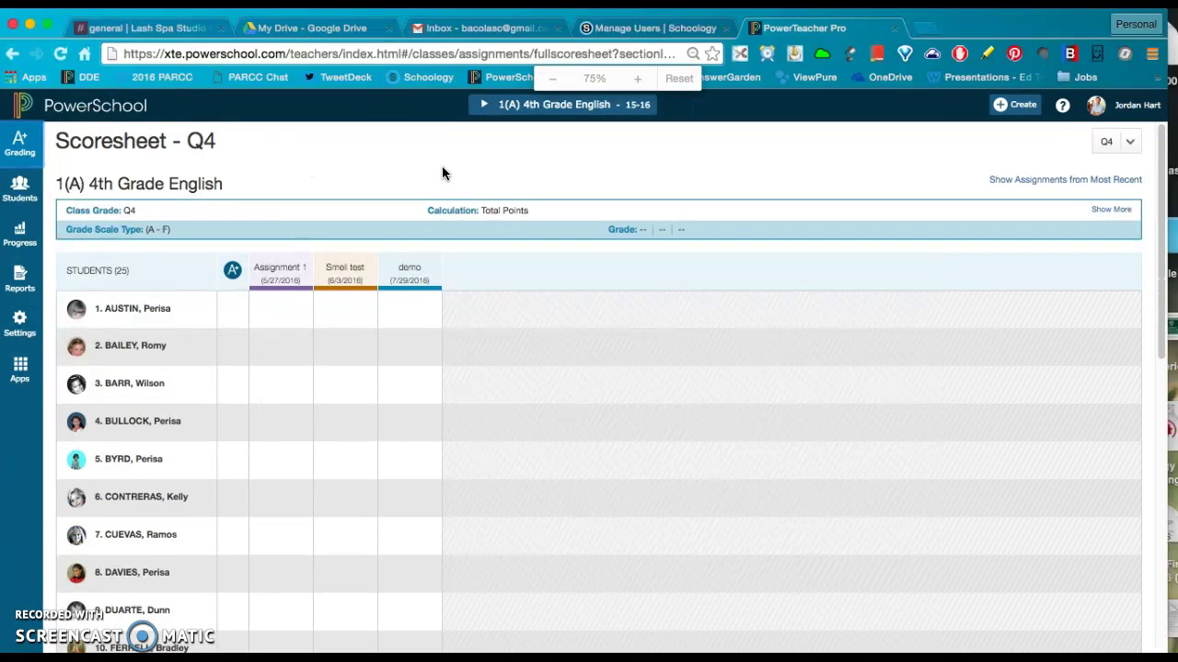
scroll(386, 334, "down", 5)
scroll(390, 334, "up", 5)
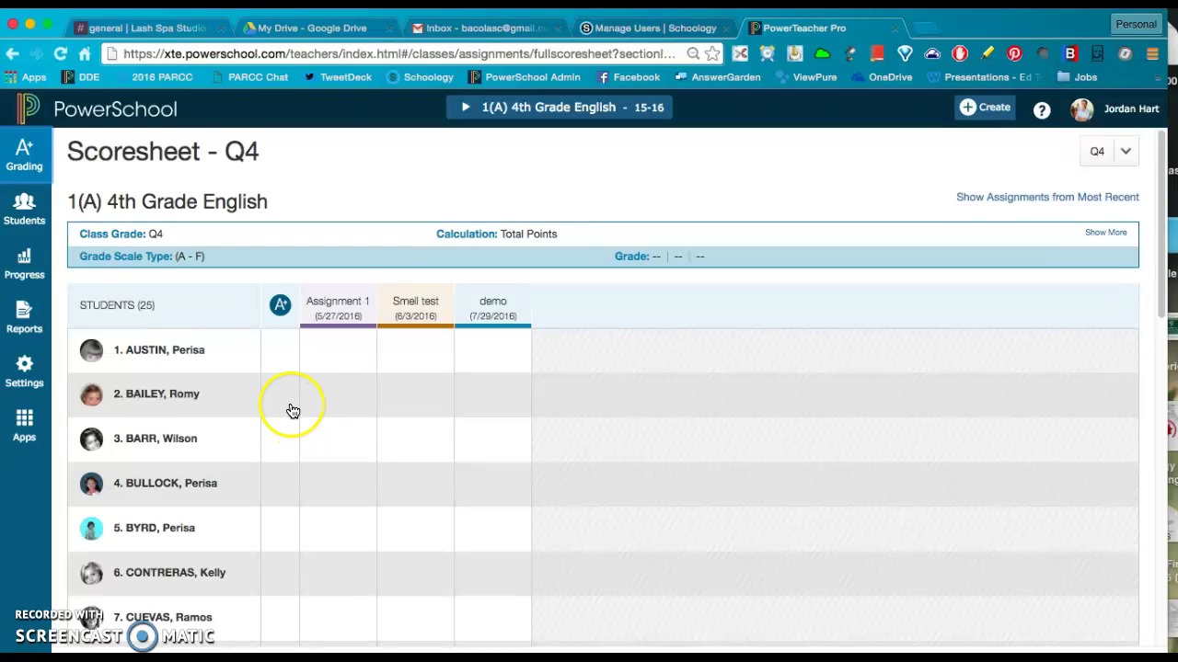
Open the grading Categories page and scroll through the category list
left_click(26, 158)
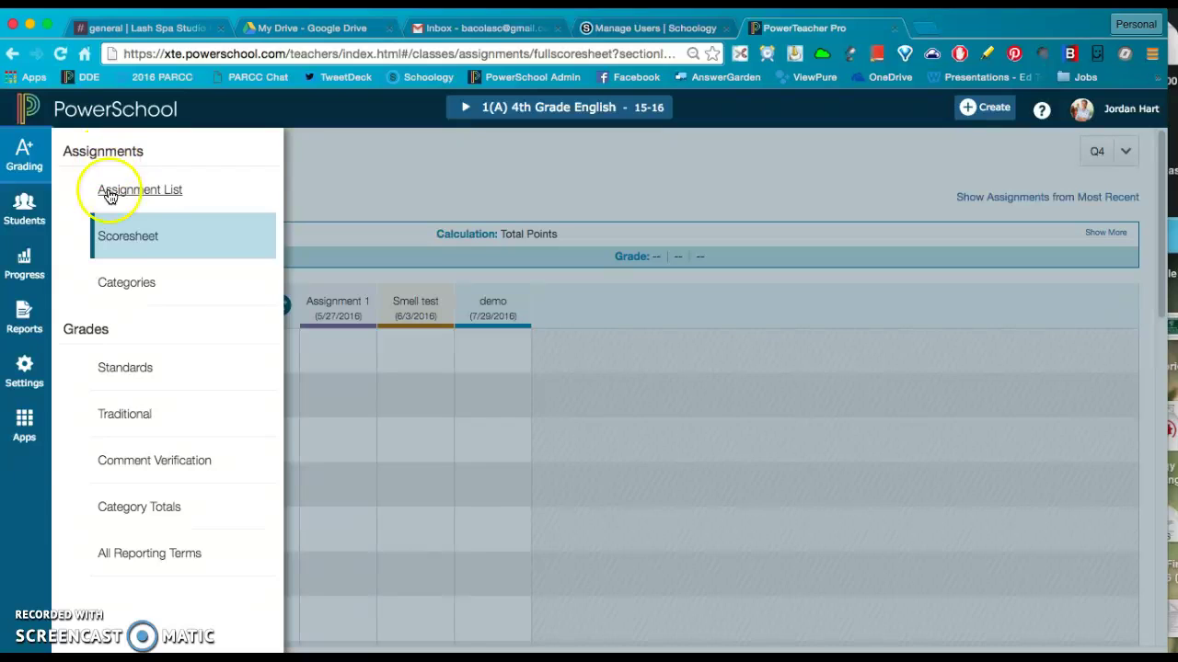
left_click(129, 286)
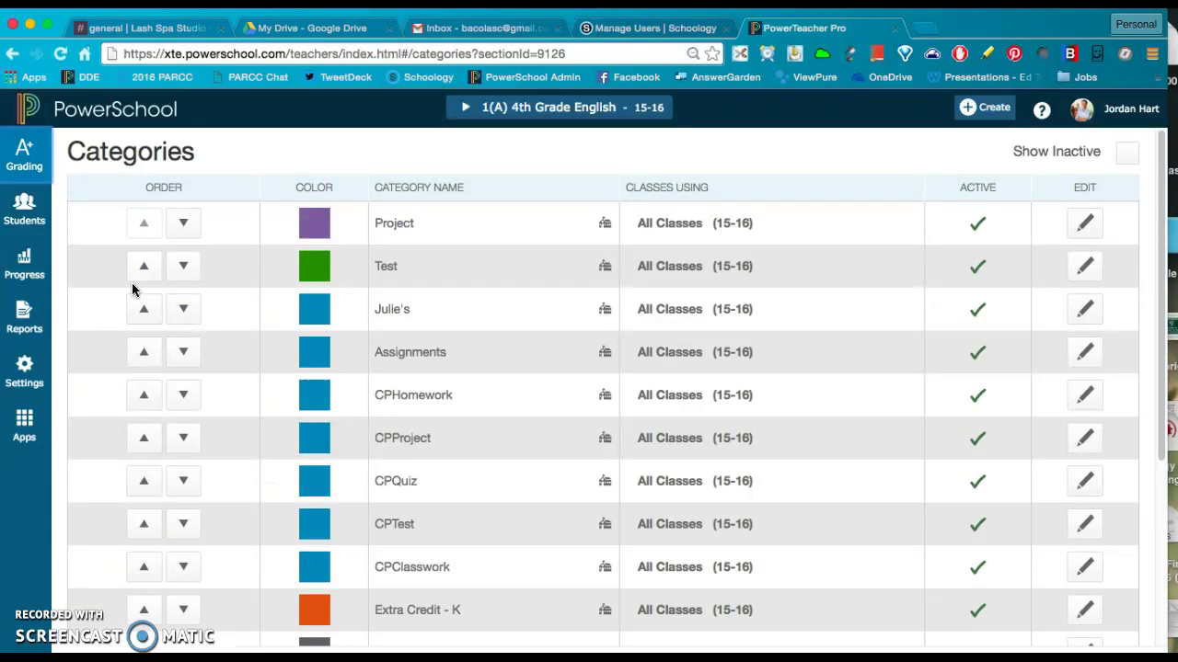
scroll(447, 377, "down", 5)
scroll(455, 359, "up", 5)
scroll(449, 406, "down", 5)
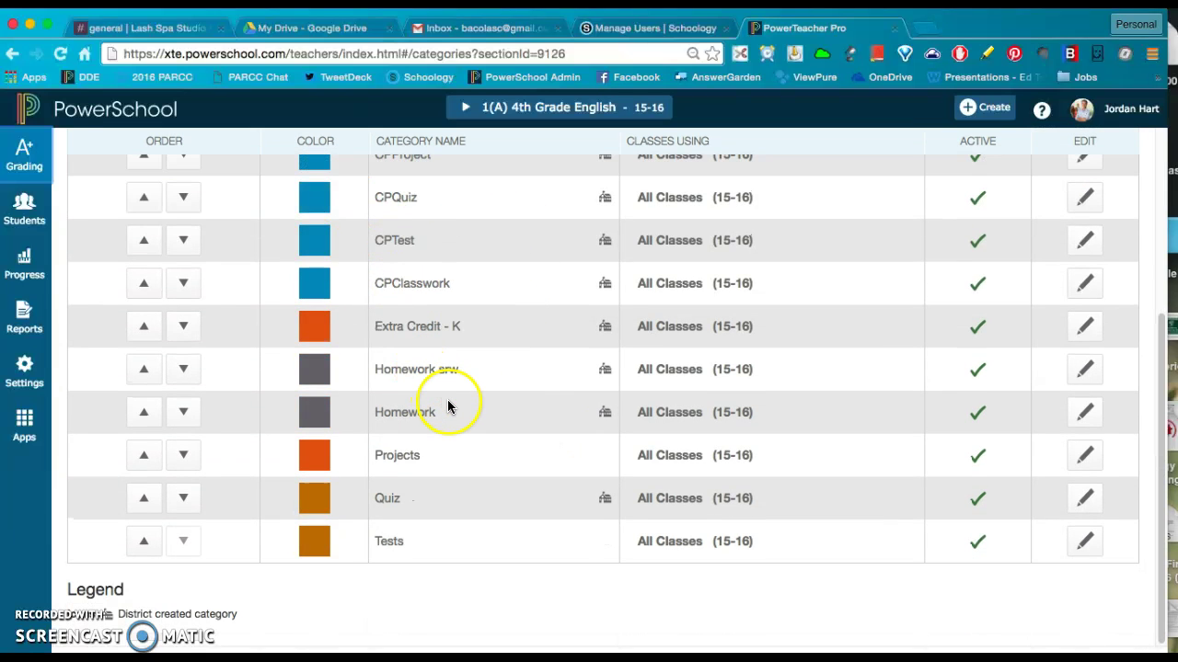
scroll(448, 403, "up", 5)
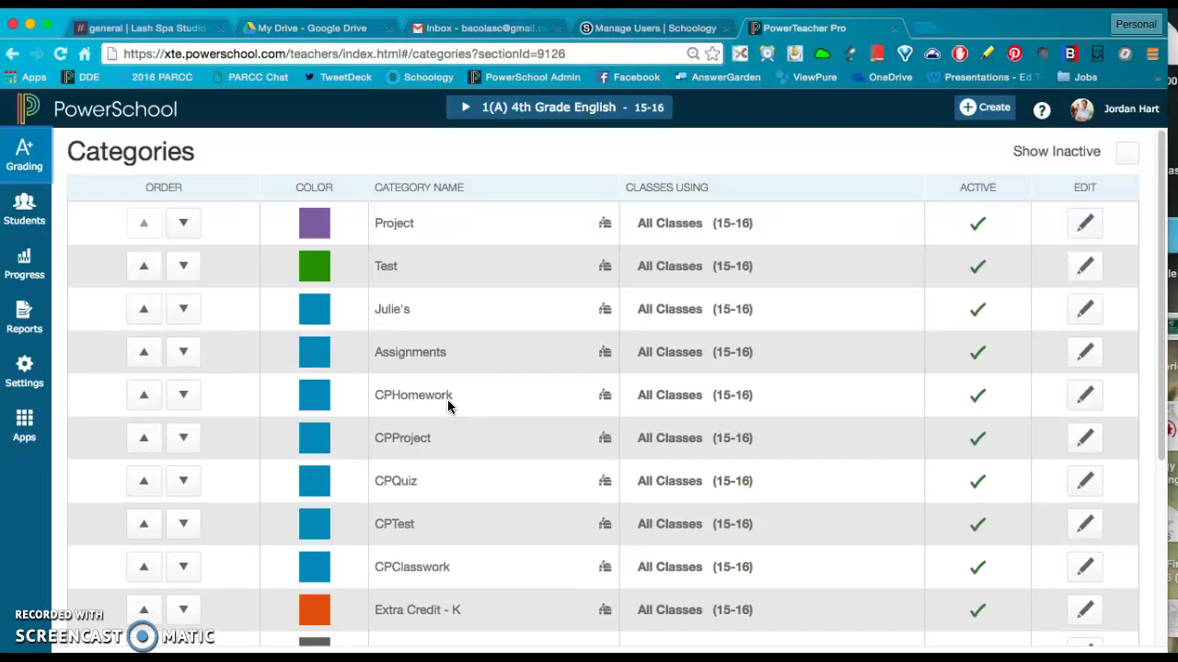
scroll(469, 390, "down", 5)
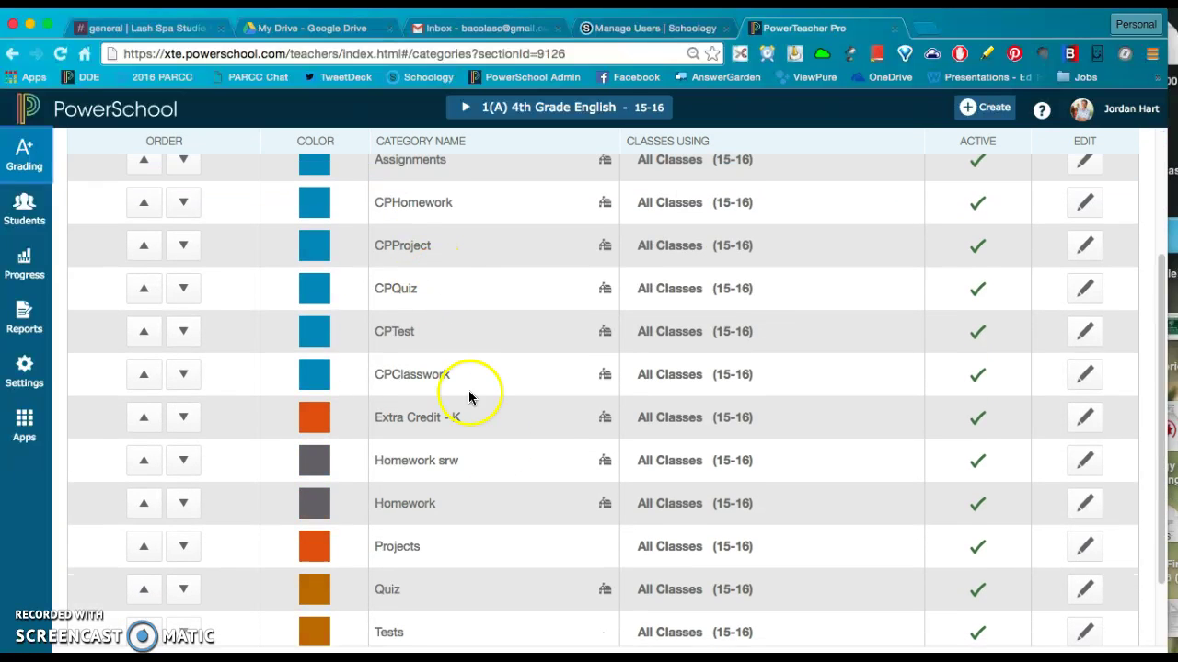
scroll(512, 473, "up", 5)
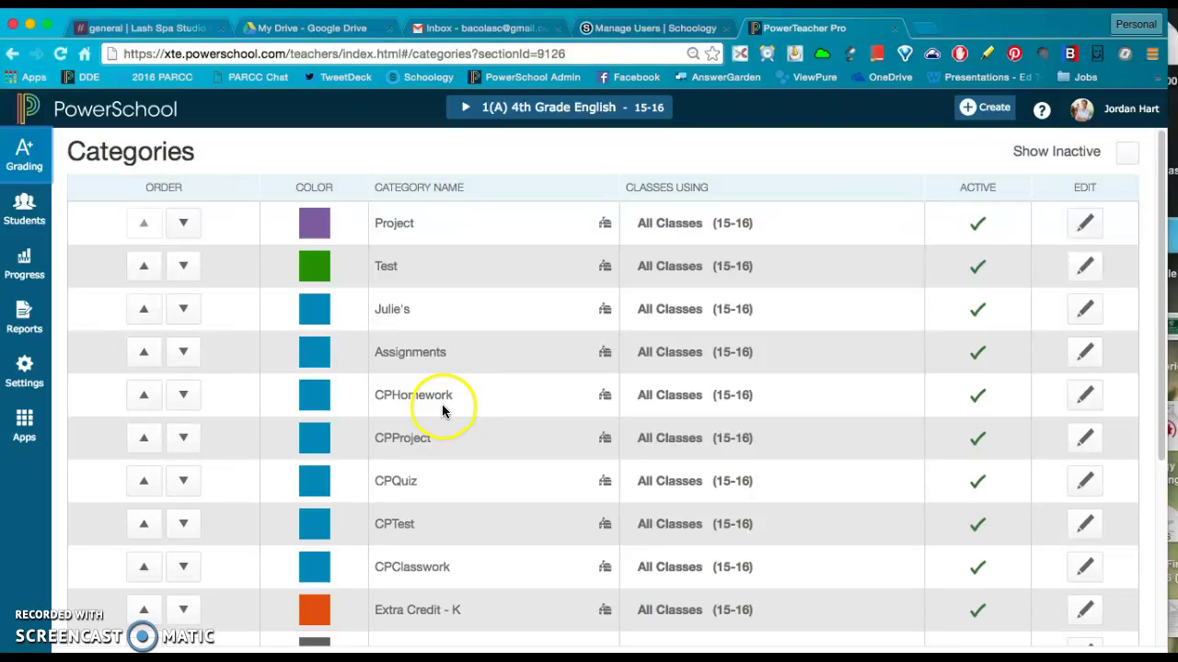
scroll(449, 403, "down", 5)
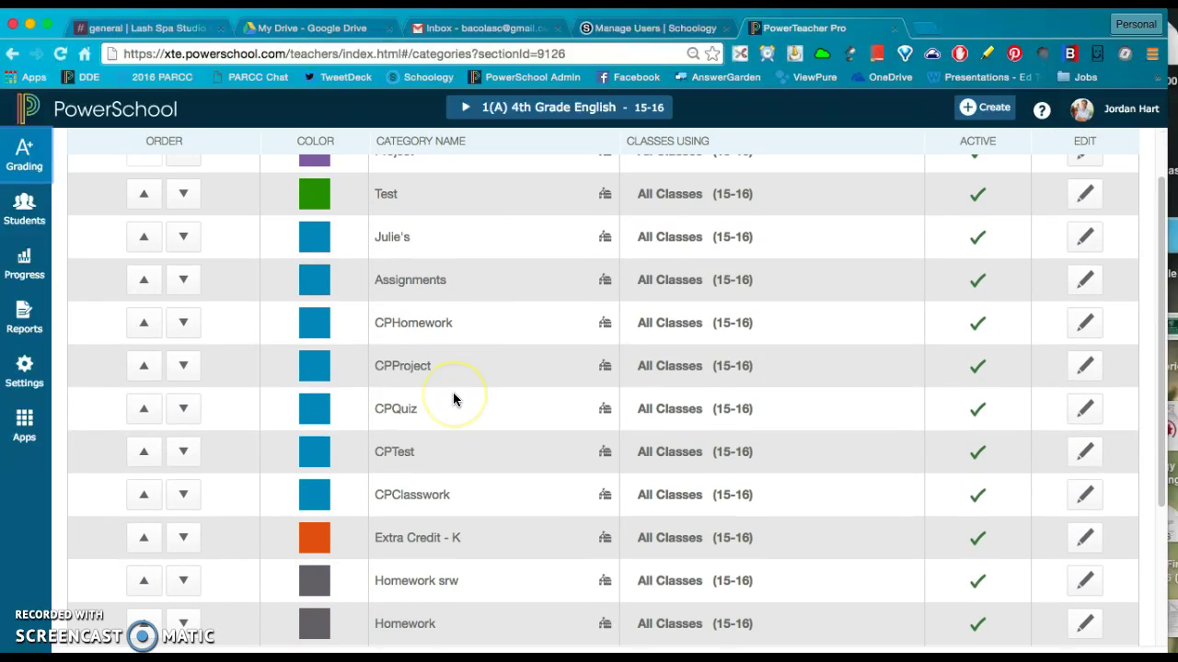
scroll(452, 399, "down", 1)
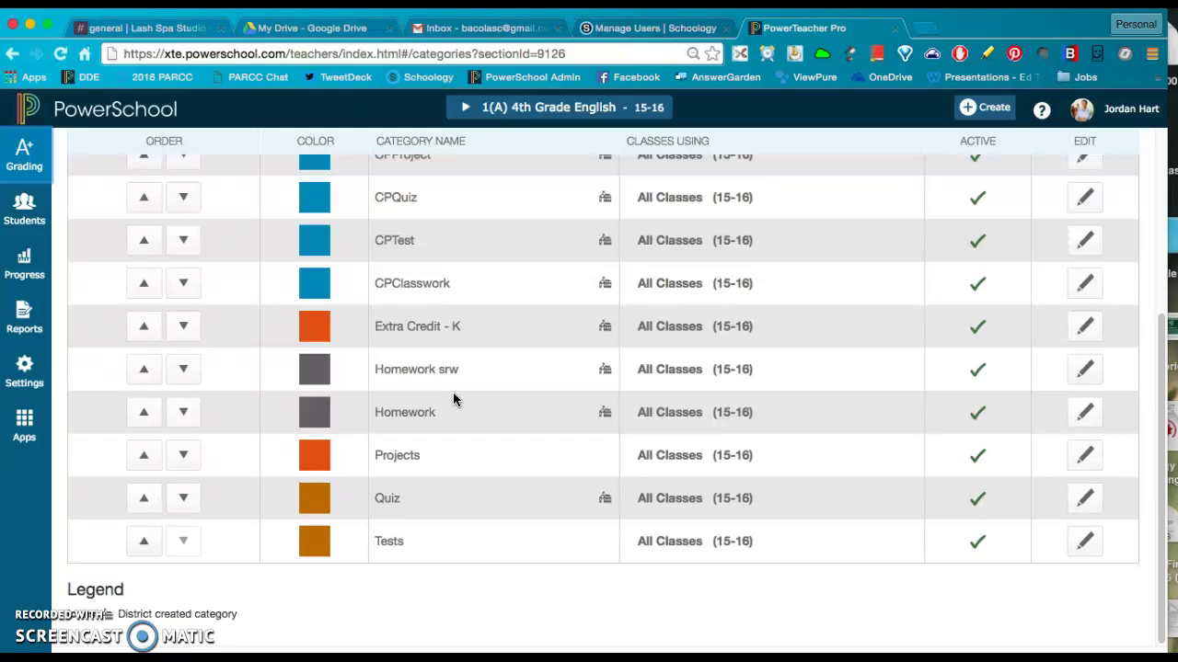
scroll(453, 396, "up", 4)
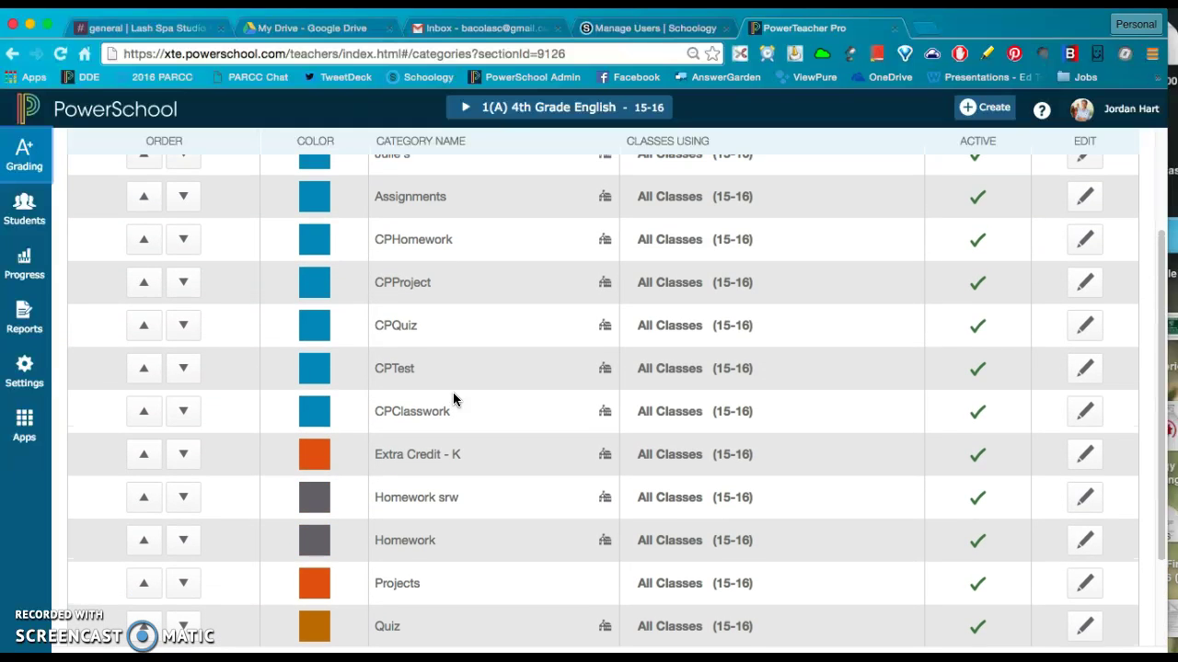
scroll(453, 392, "up", 1)
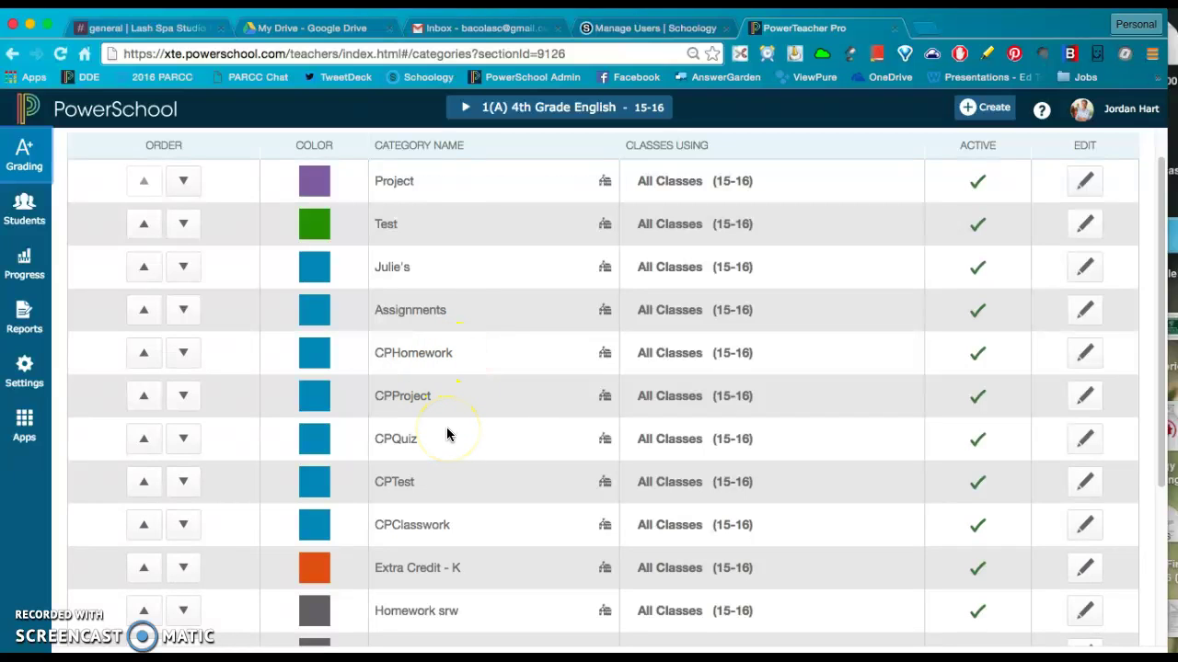
scroll(448, 434, "up", 1)
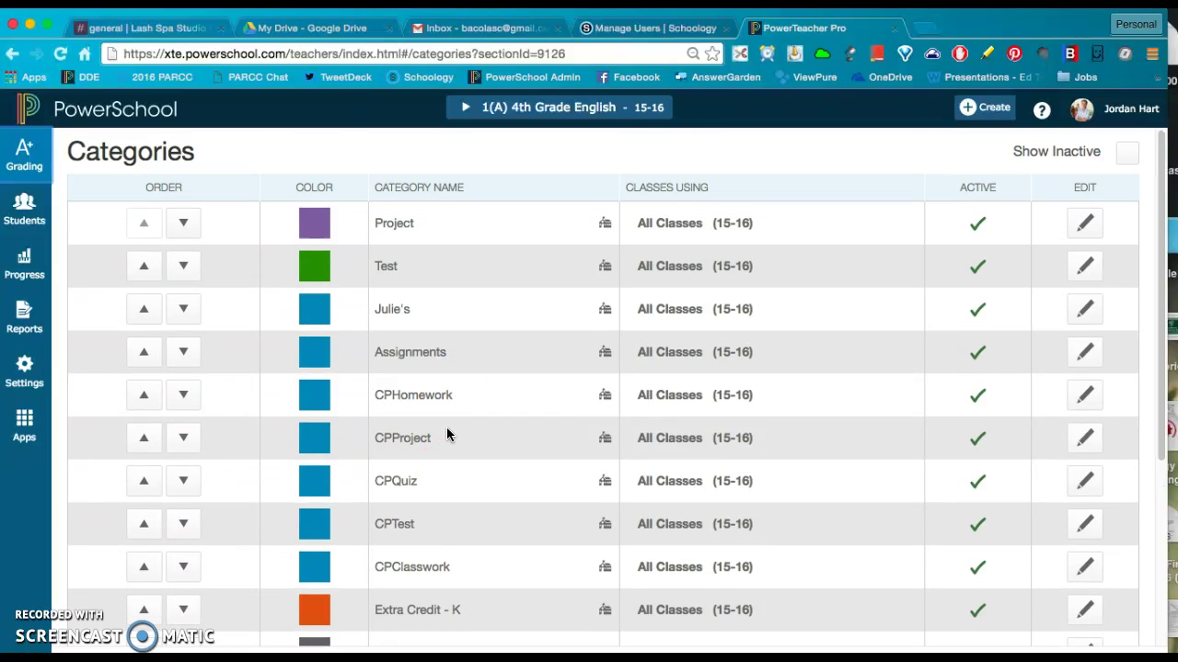
scroll(446, 433, "down", 3)
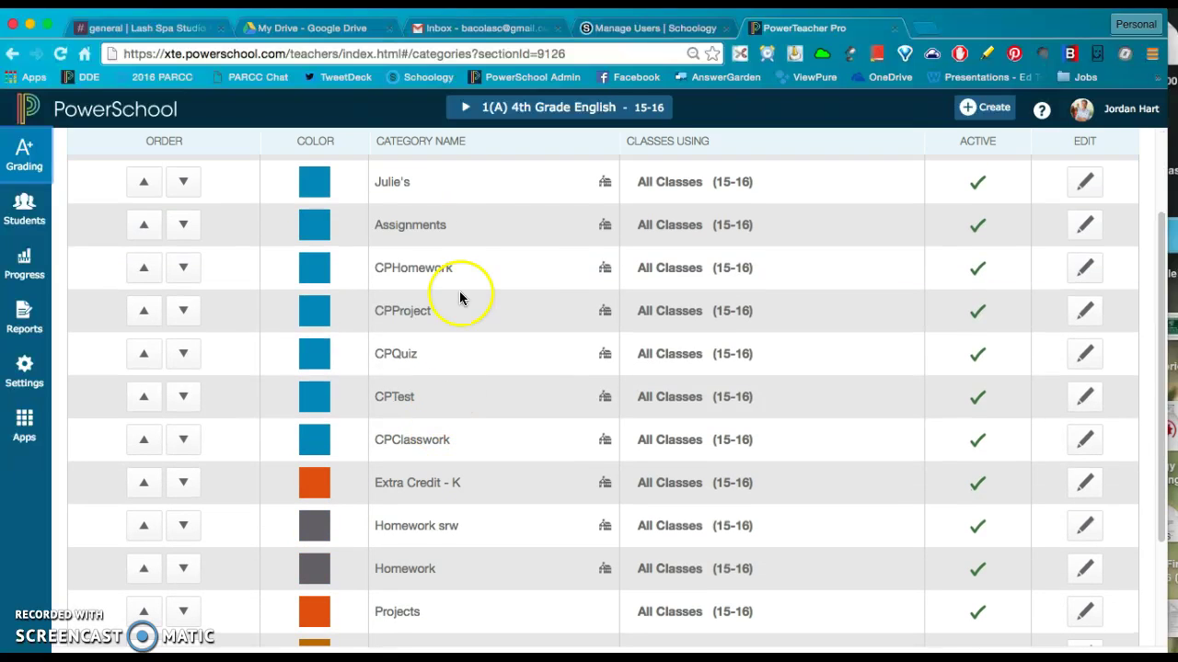
scroll(490, 513, "down", 4)
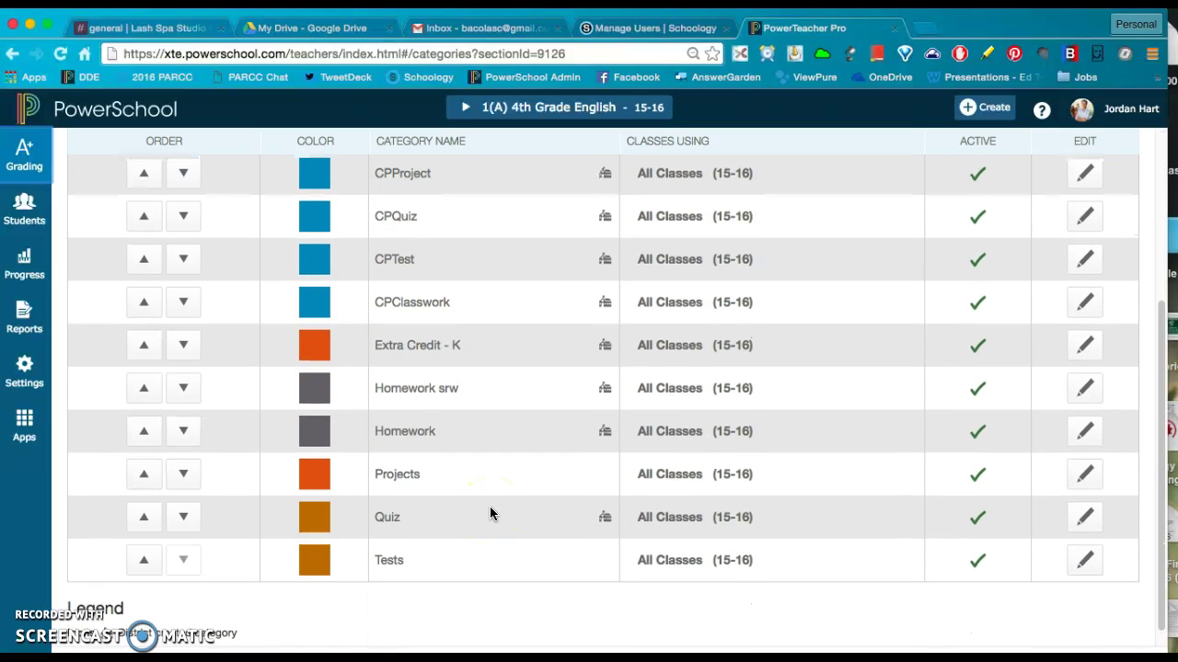
scroll(490, 513, "up", 7)
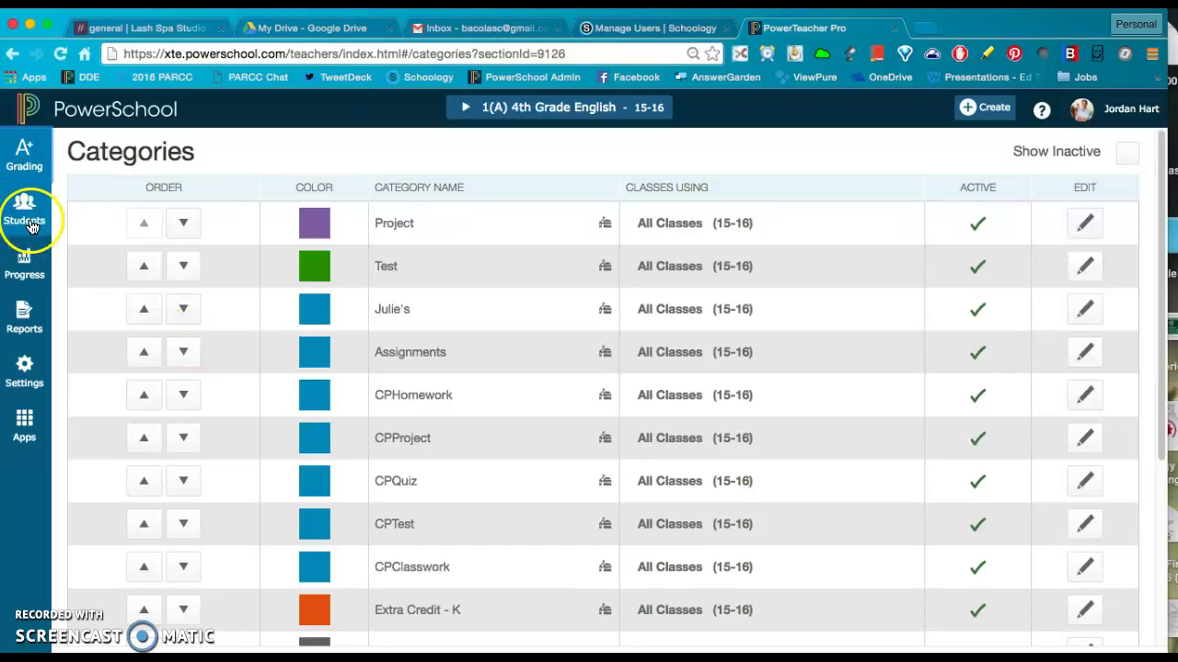
Reopen the Categories page and scroll down to the Project through Tests categories
left_click(24, 154)
left_click(156, 294)
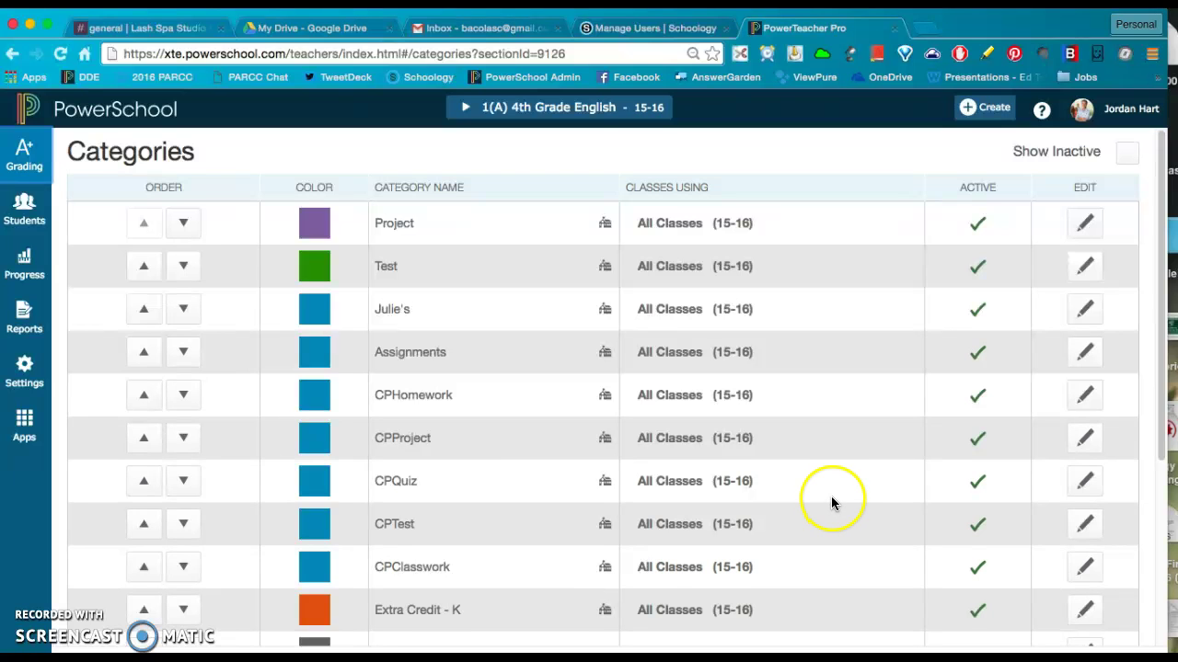
scroll(711, 468, "down", 3)
scroll(711, 468, "down", 6)
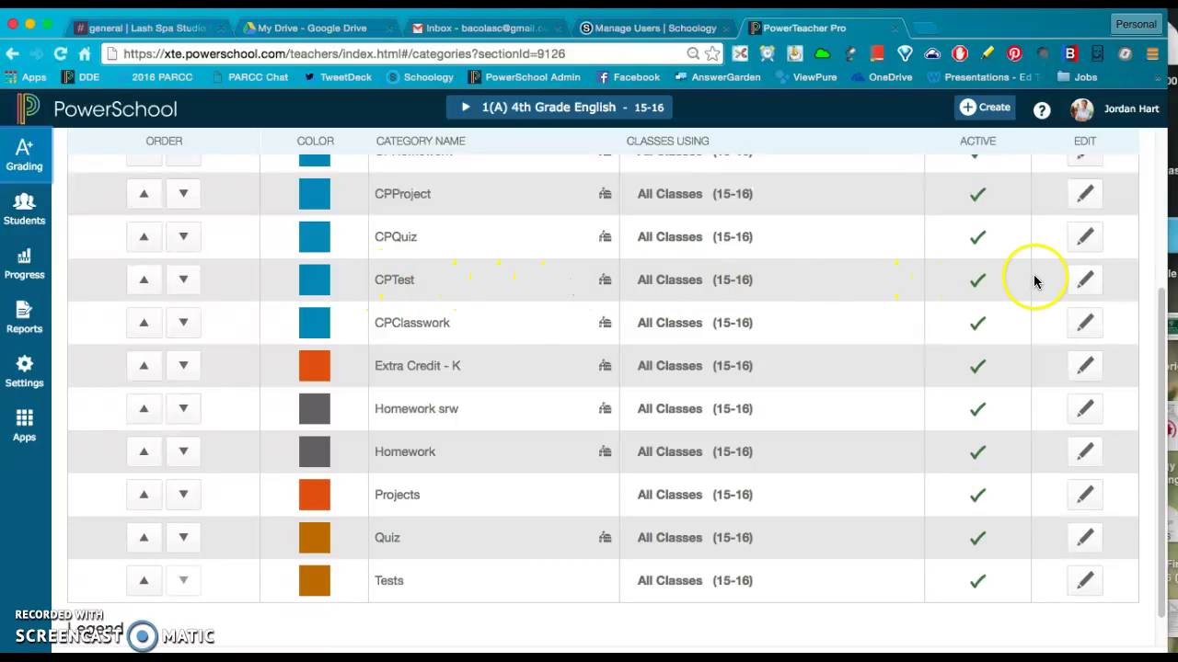
Edit CPTest: toggle it Inactive, review its All Classes (15-16) list, then restore Active
left_click(1086, 281)
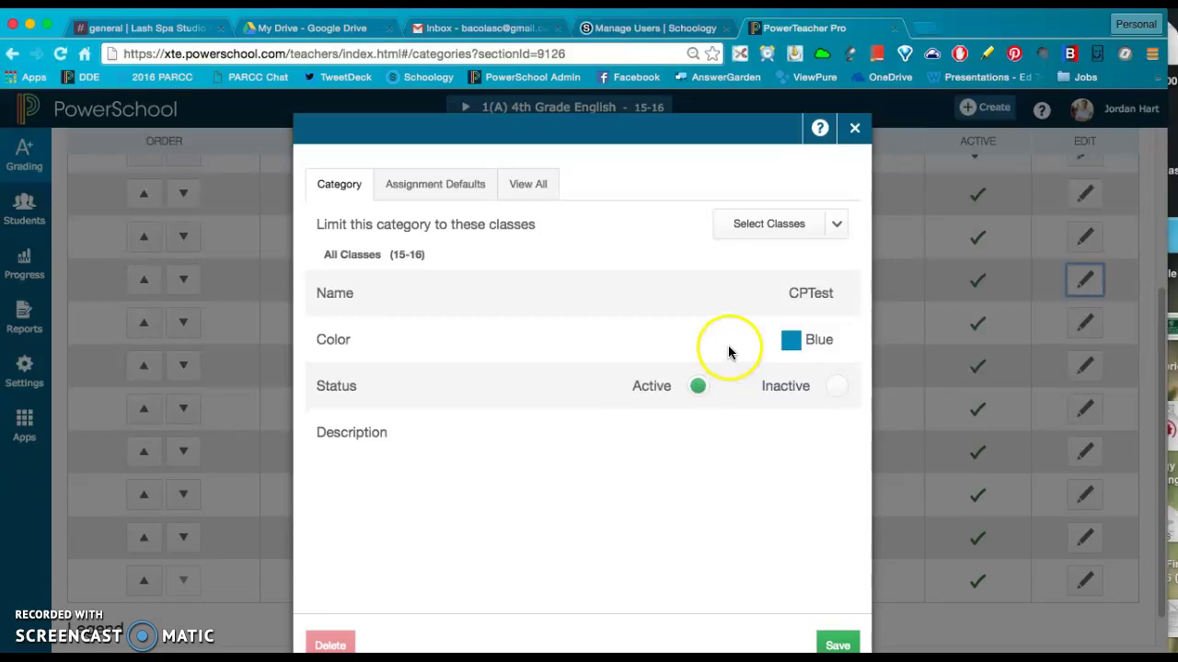
left_click(841, 394)
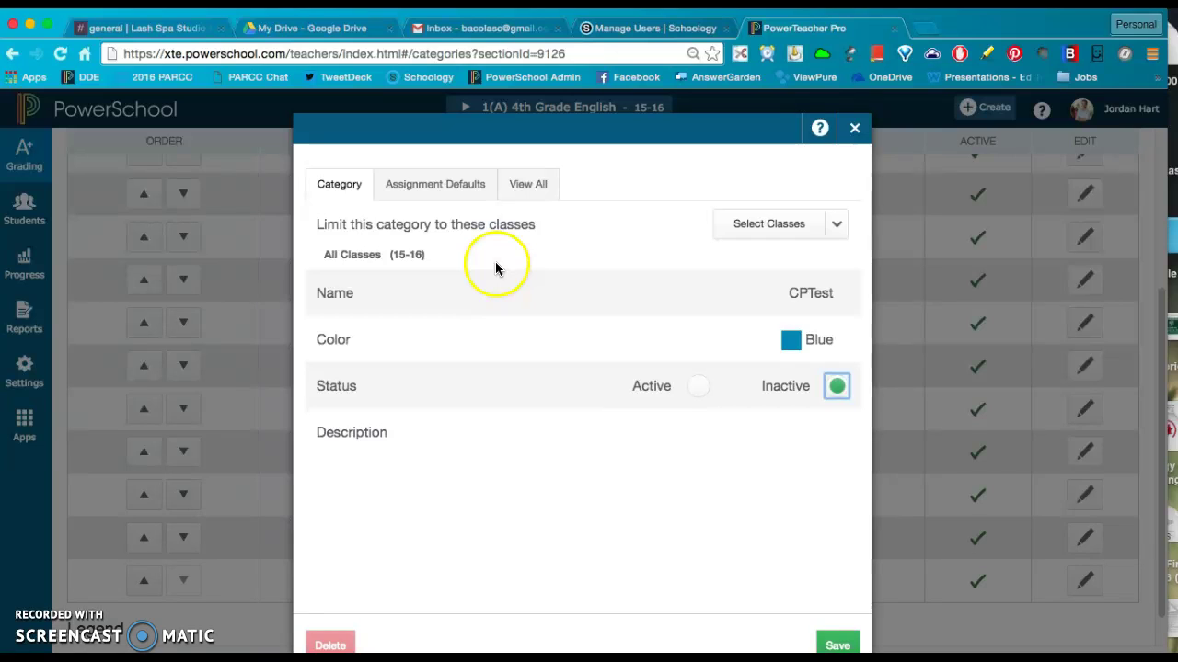
left_click(837, 223)
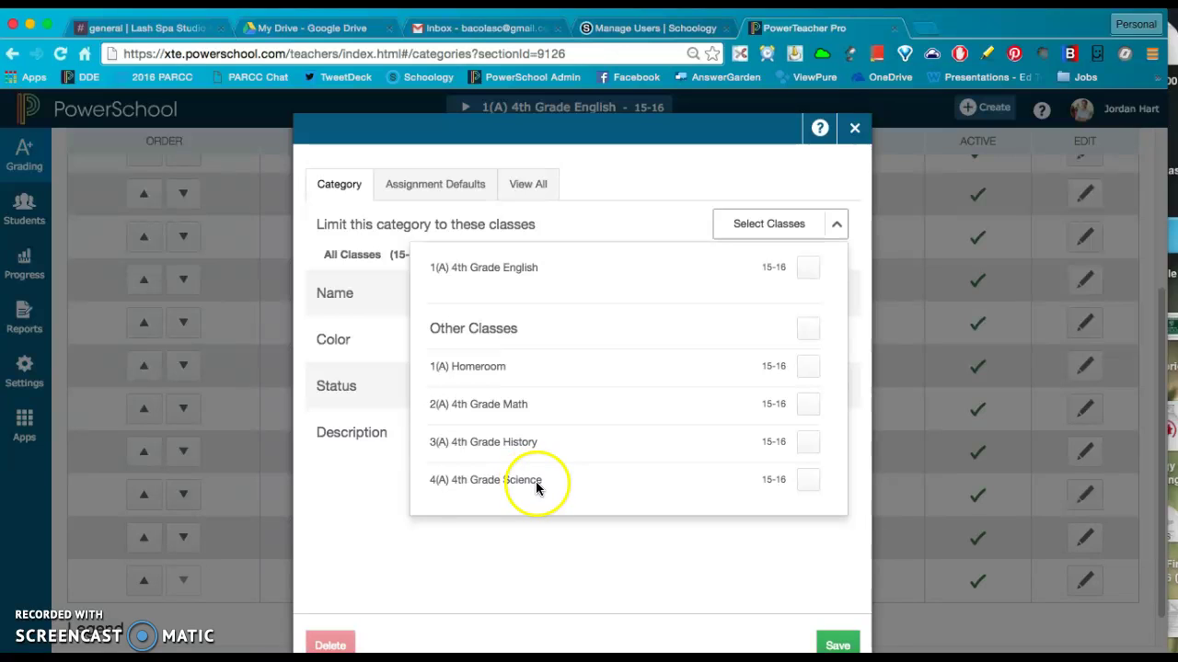
left_click(553, 543)
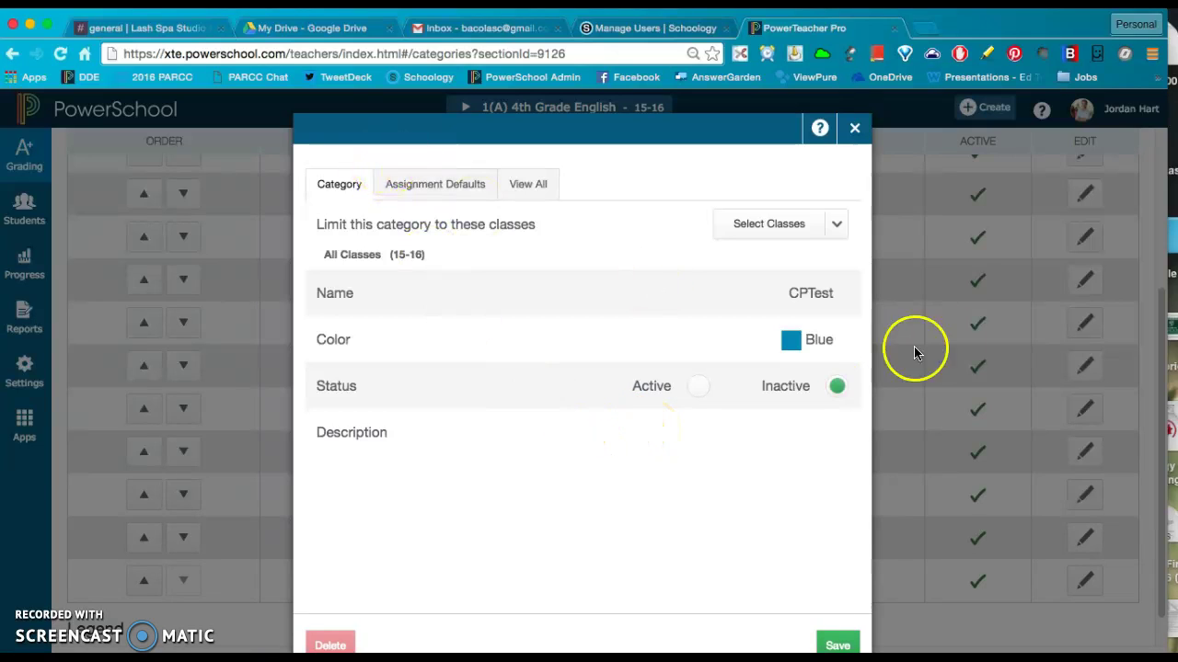
left_click(699, 387)
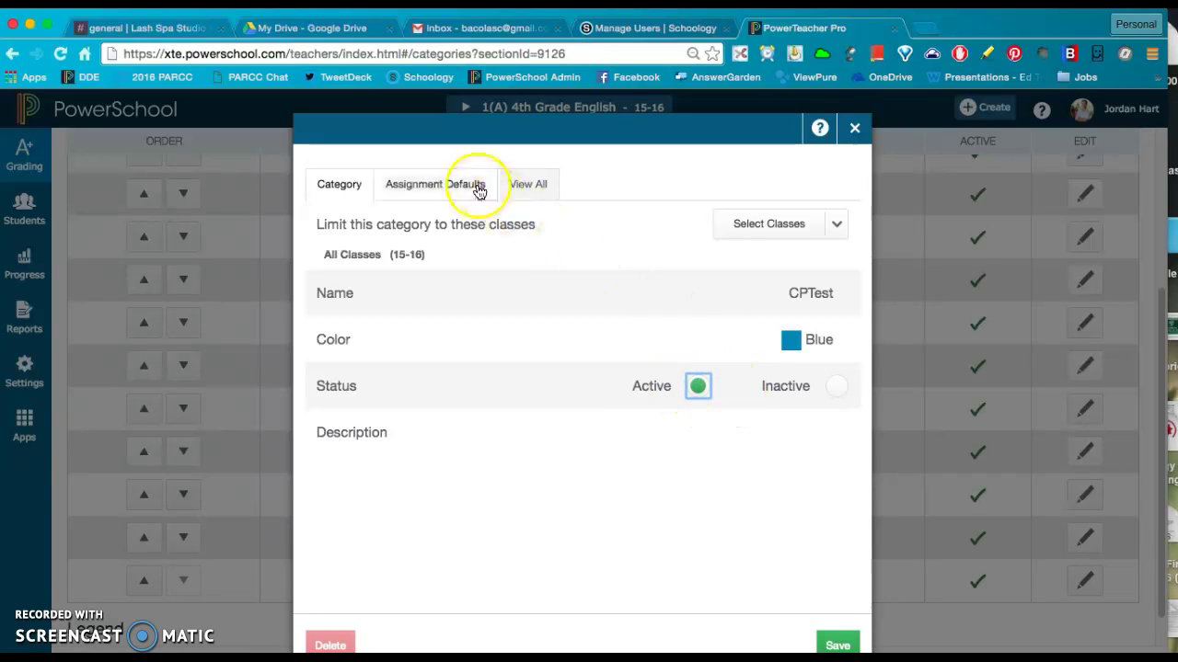
Review CPTest's default assignment settings, editing score entry points and counting it in the final grade
left_click(416, 186)
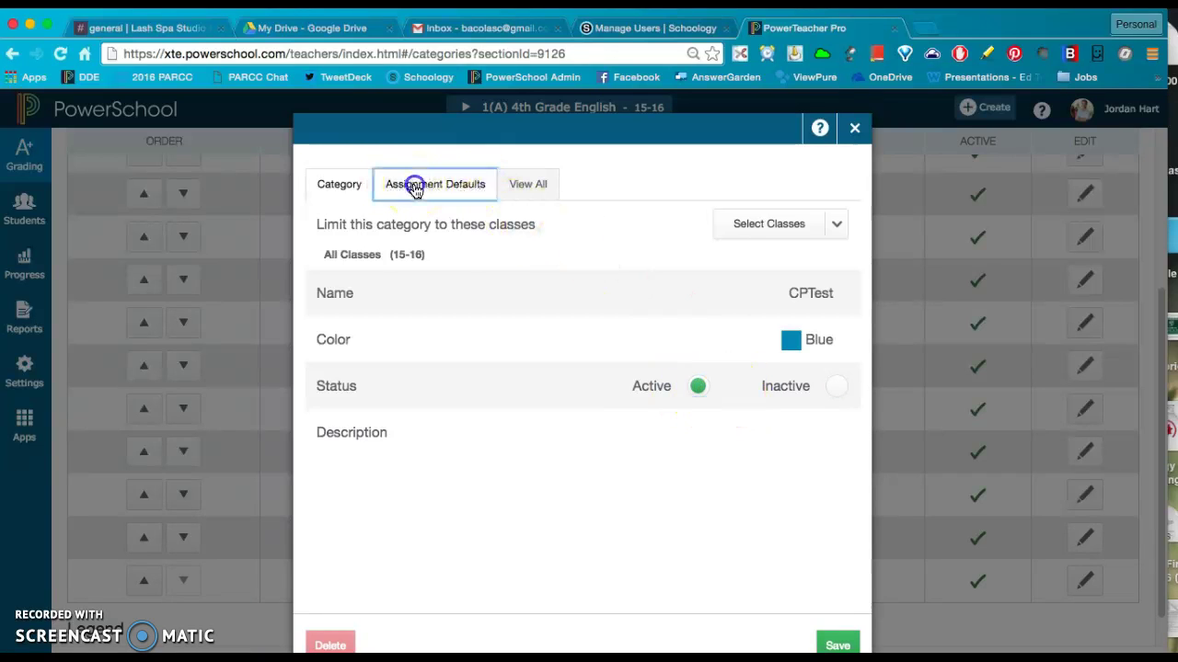
left_click(823, 275)
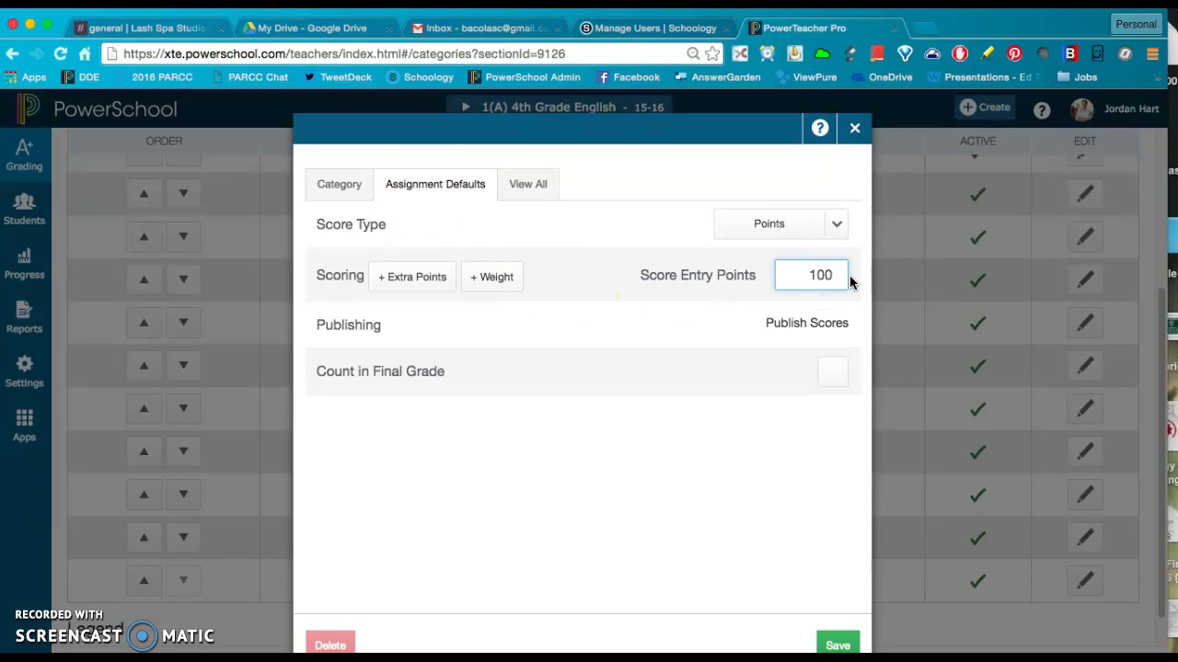
left_click(828, 372)
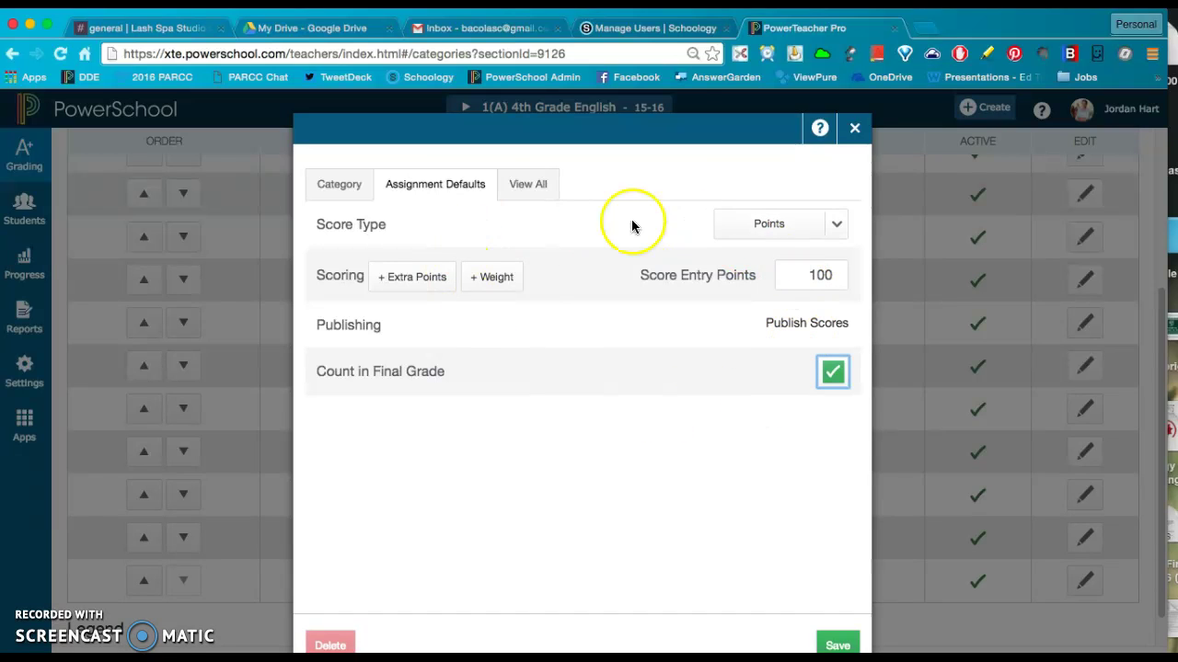
View all category settings, then close the CPTest editor and discard the unsaved changes
left_click(539, 199)
left_click(350, 184)
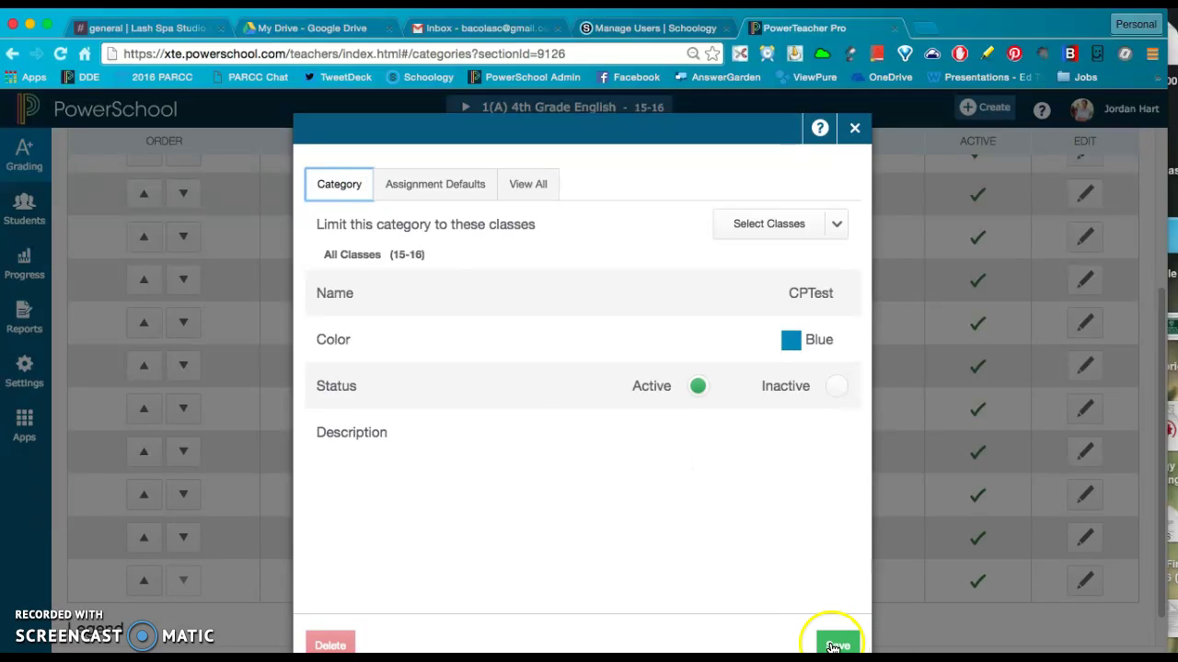
left_click(856, 131)
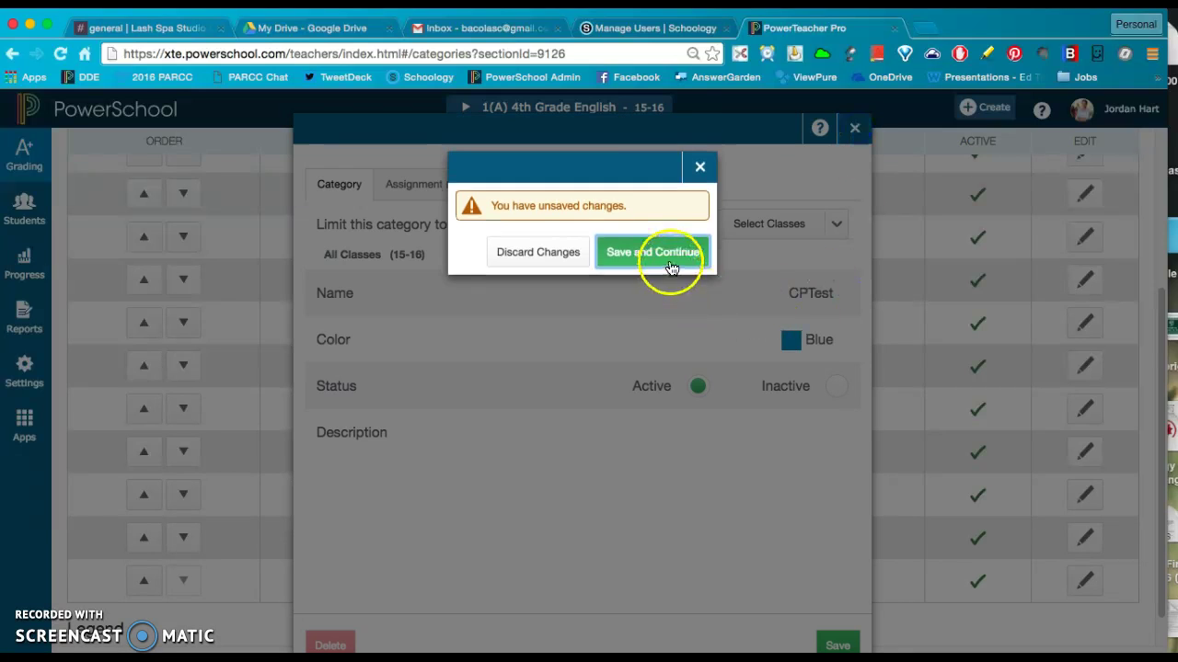
left_click(552, 257)
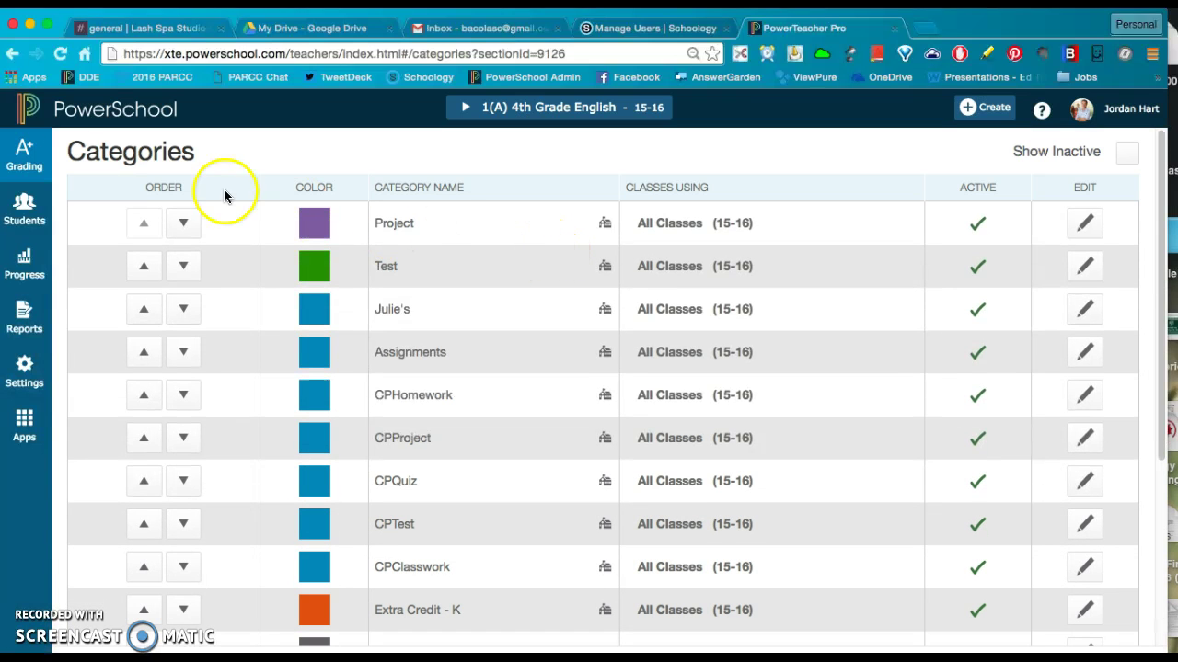
Open the scoresheet and switch the class to 4(A) 4th Grade Science
left_click(24, 156)
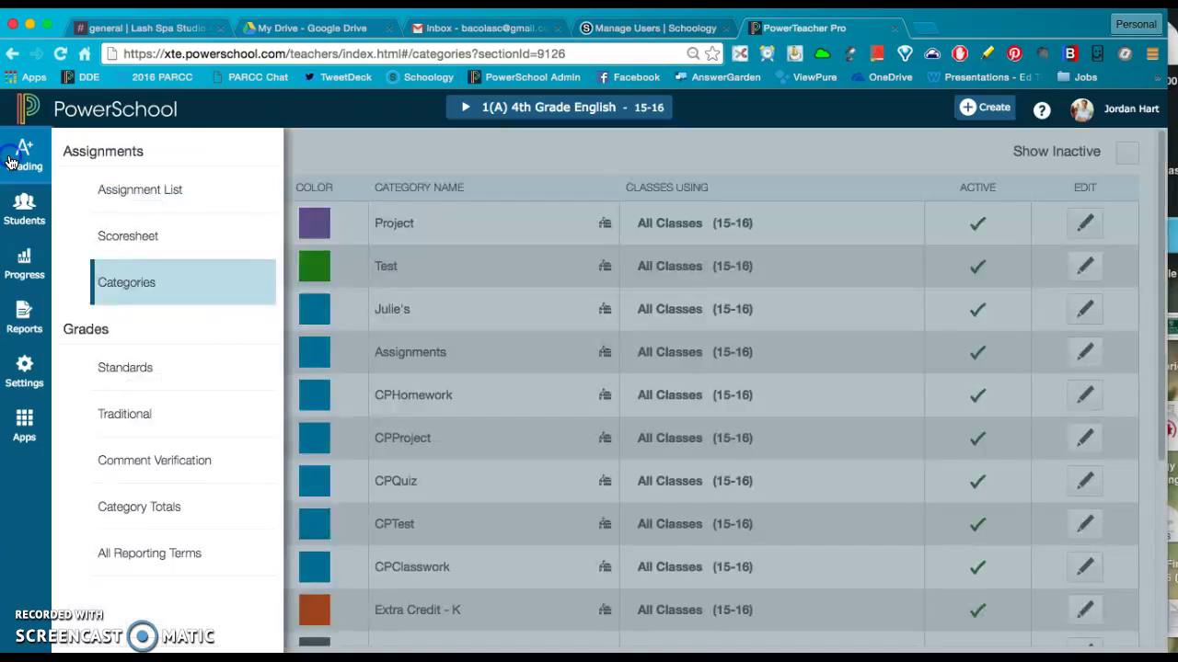
left_click(135, 239)
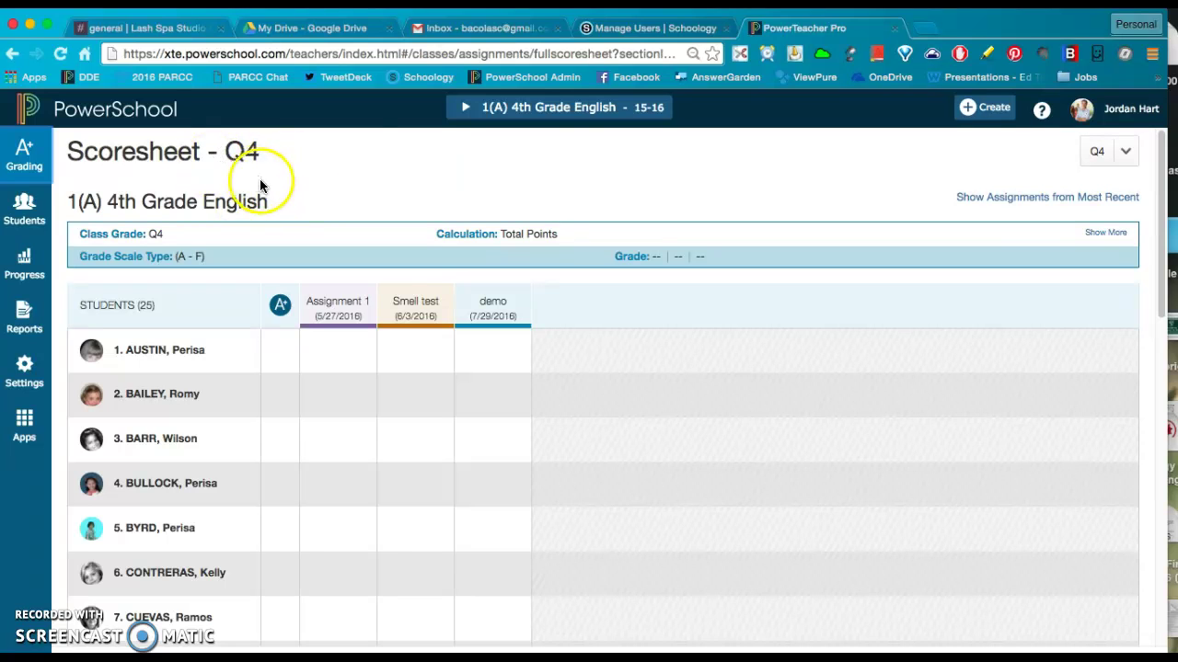
scroll(243, 281, "down", 3)
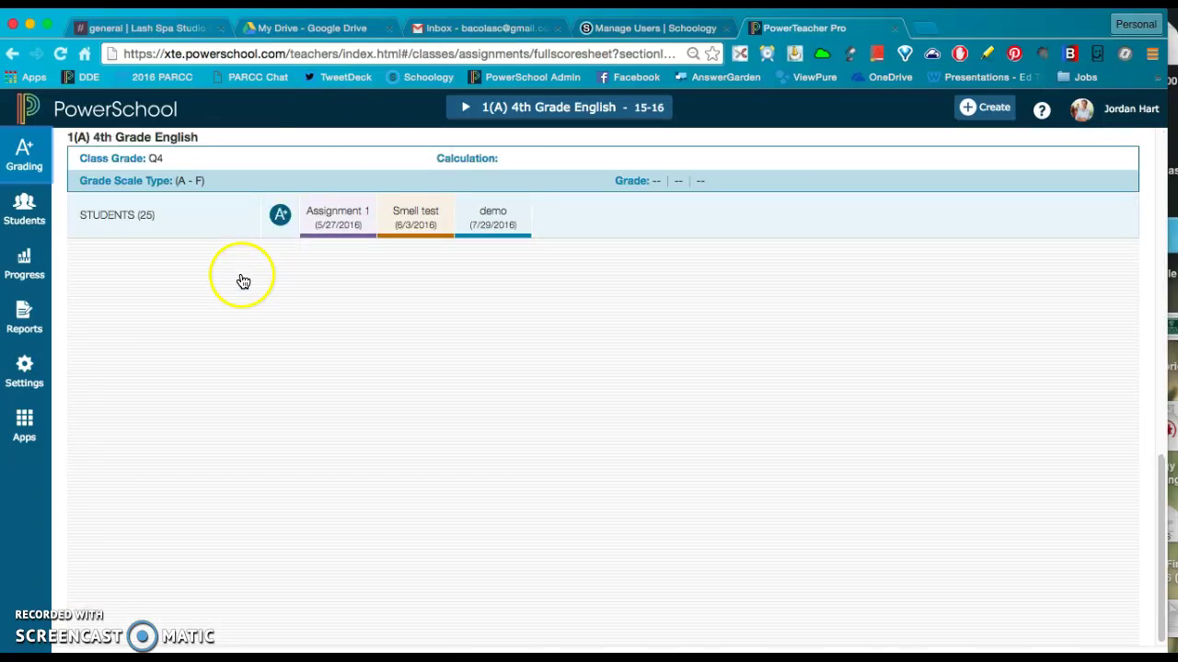
scroll(243, 281, "up", 5)
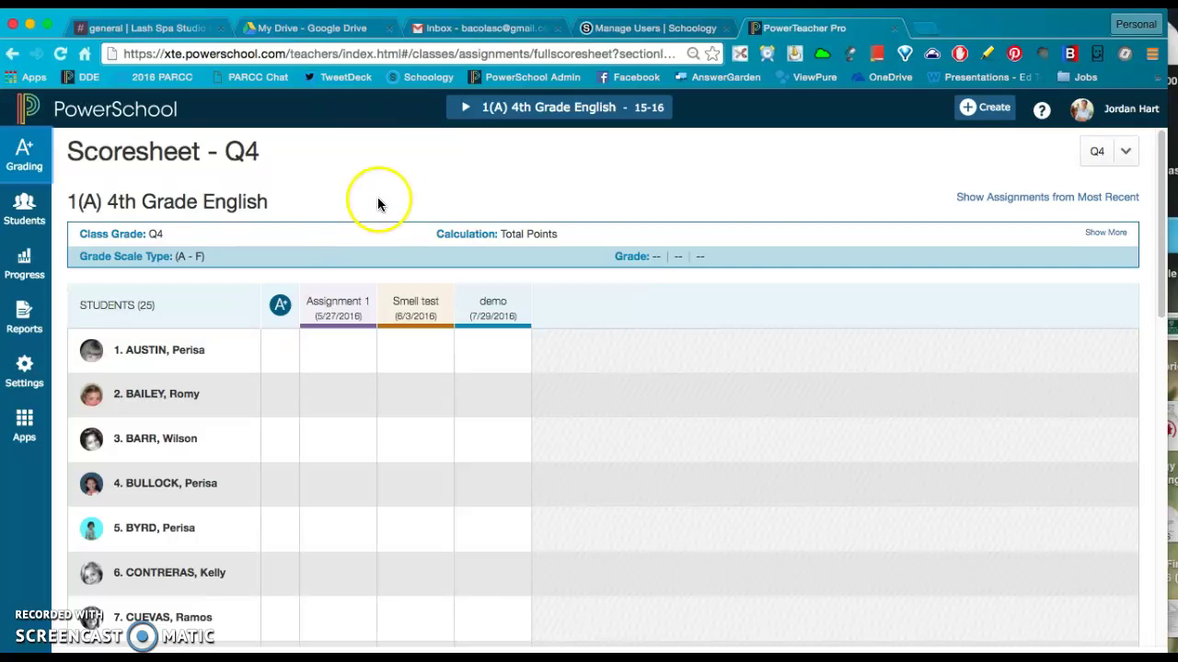
left_click(467, 109)
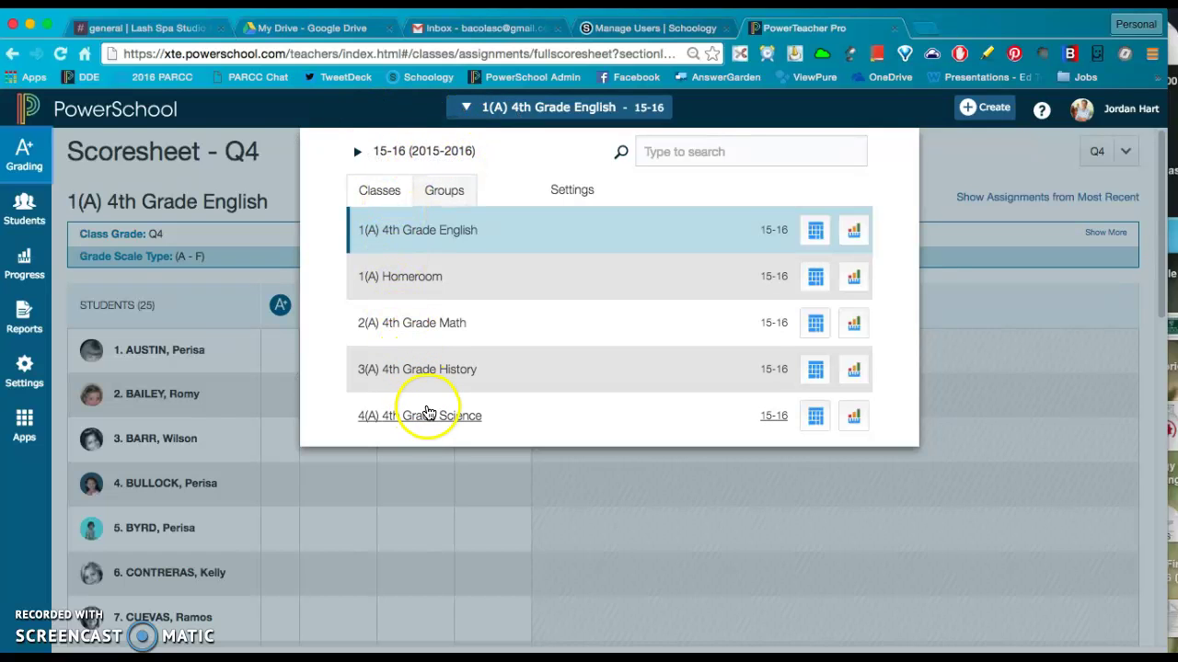
left_click(429, 416)
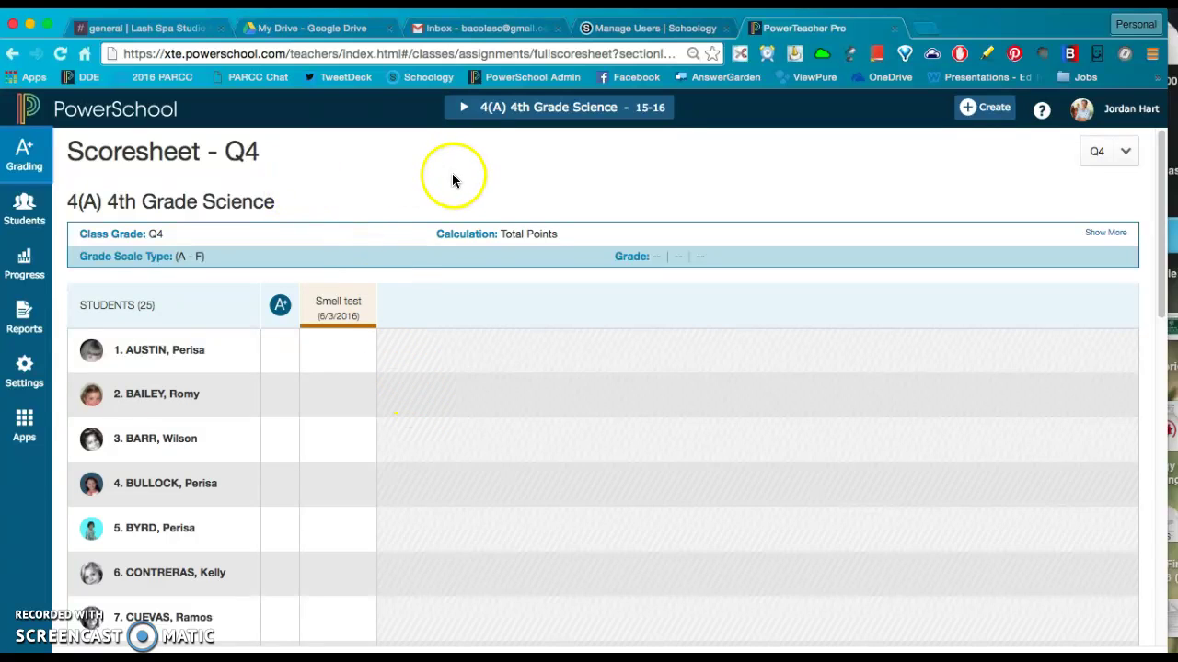
Switch the term to Semester 1 of 2015-2016 and select 3(A) 4th Grade History
left_click(465, 111)
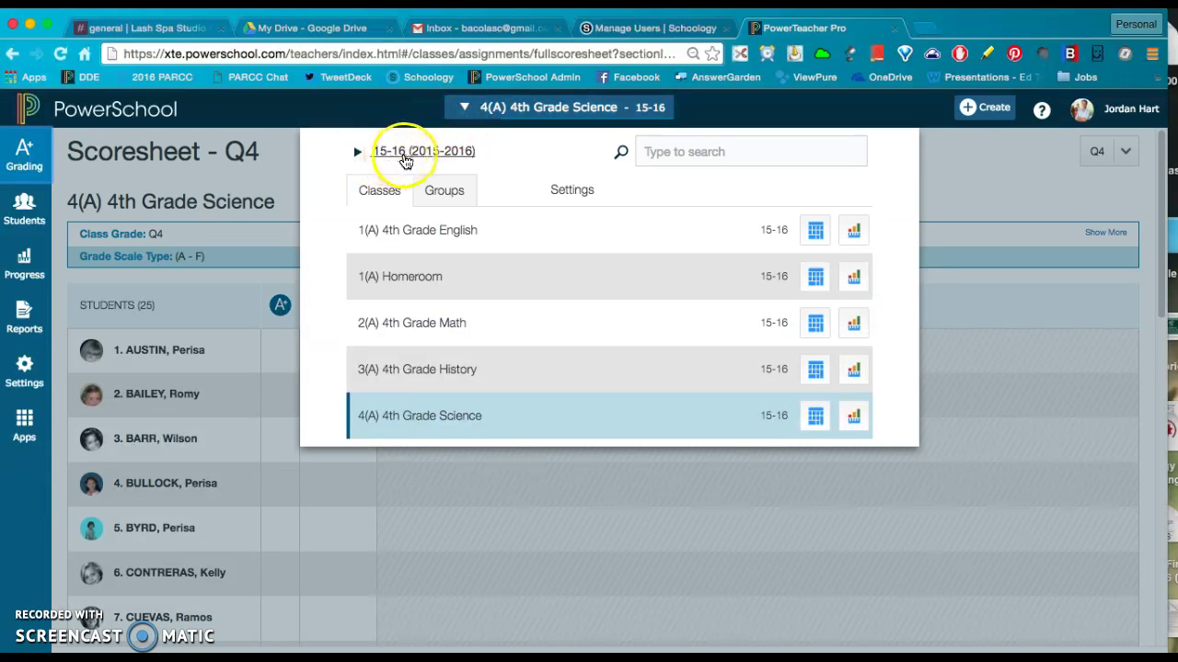
left_click(359, 154)
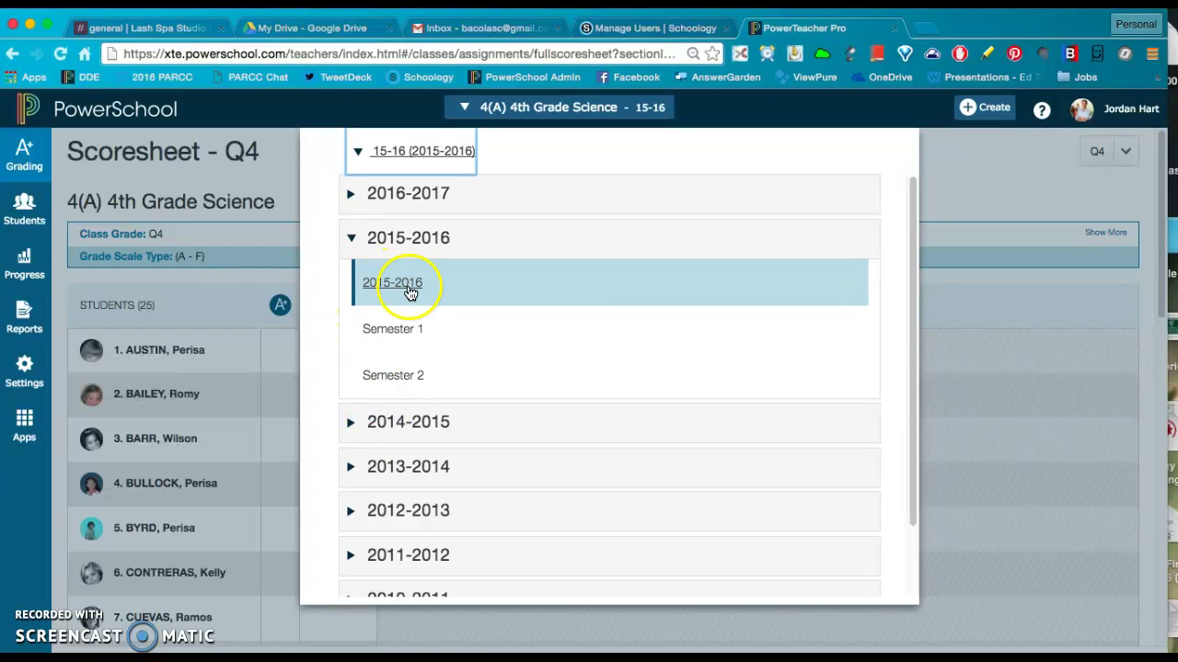
left_click(414, 329)
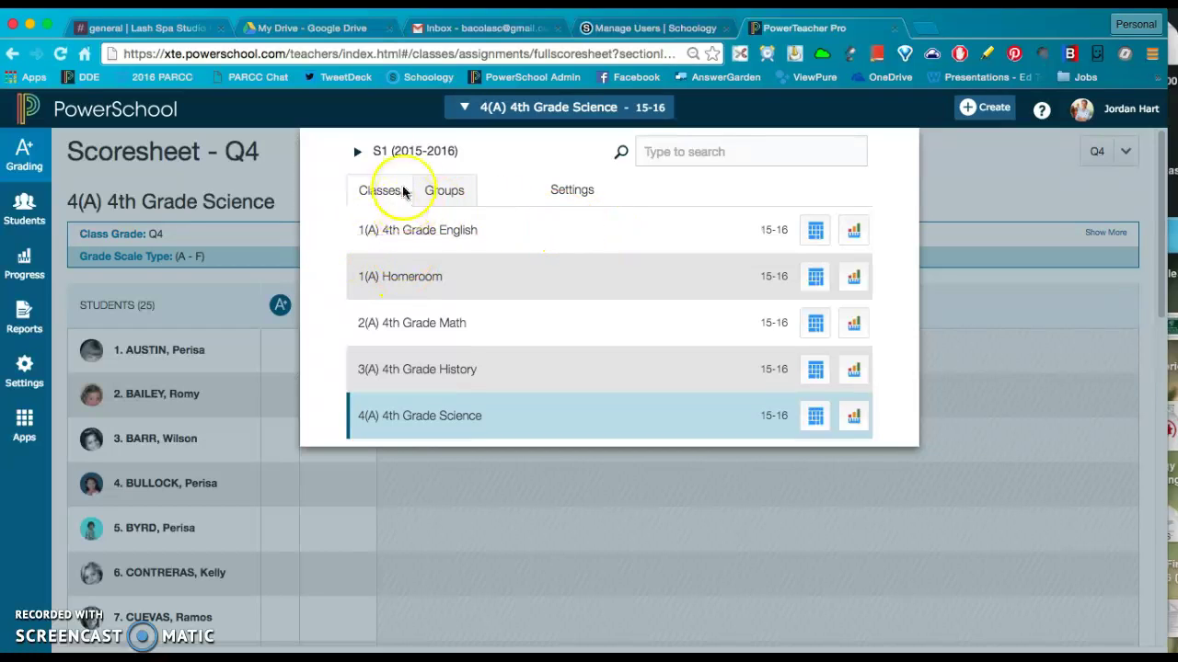
left_click(449, 374)
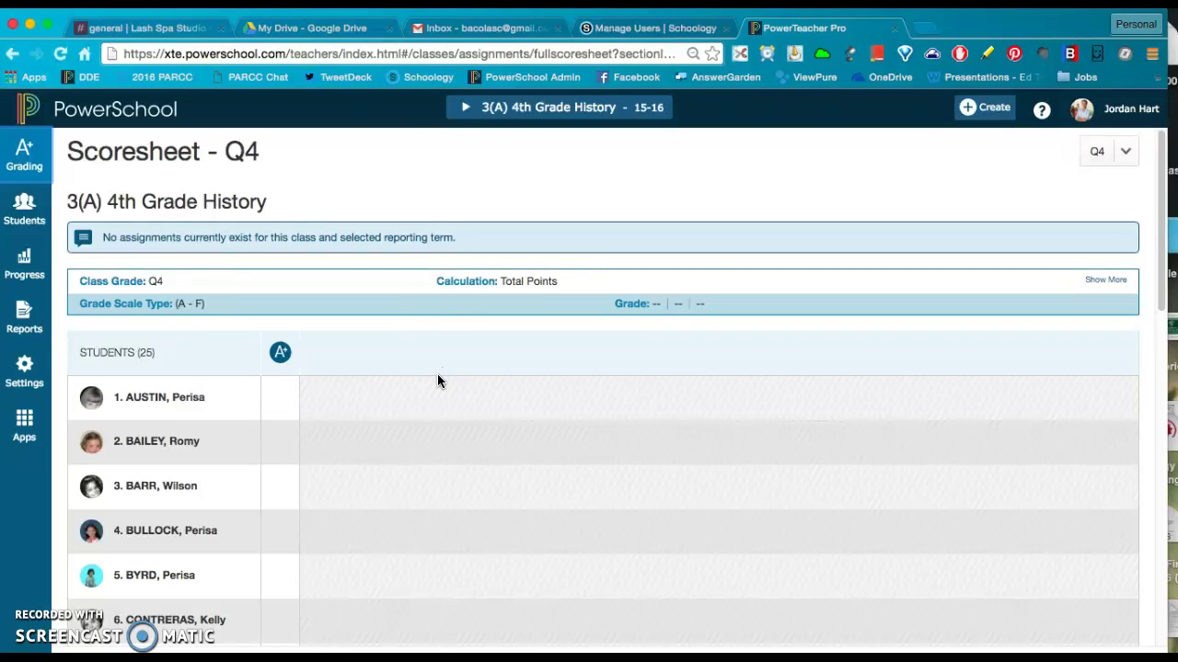
Open the class picker to view its Groups tab, then close it
left_click(466, 110)
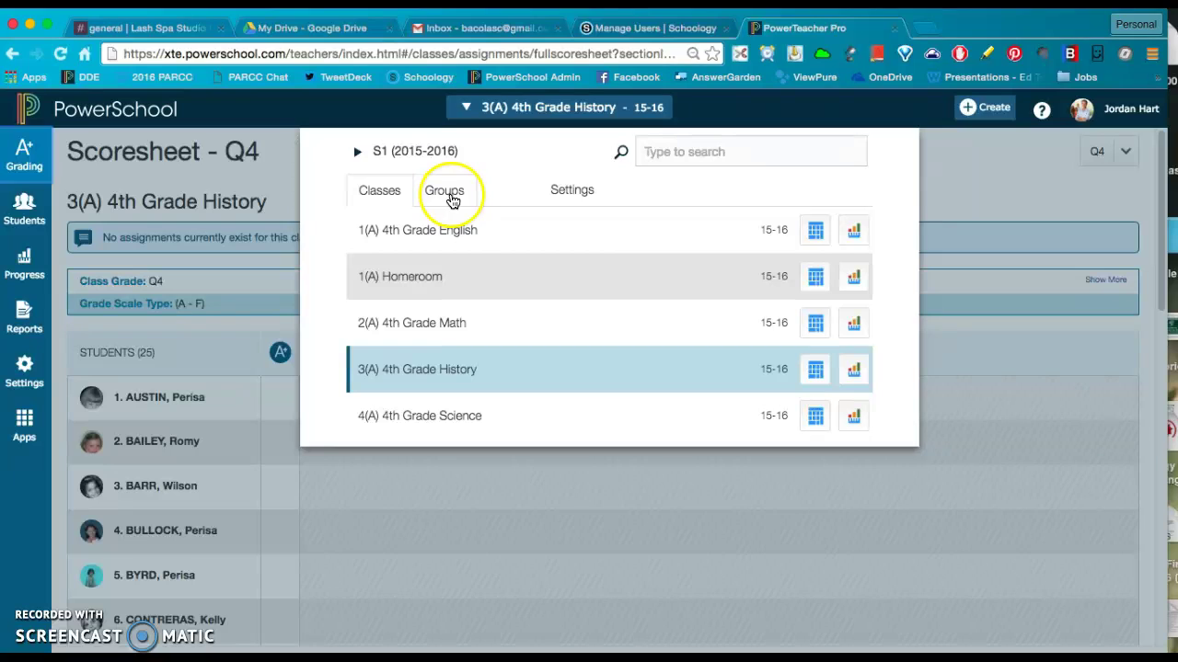
left_click(453, 201)
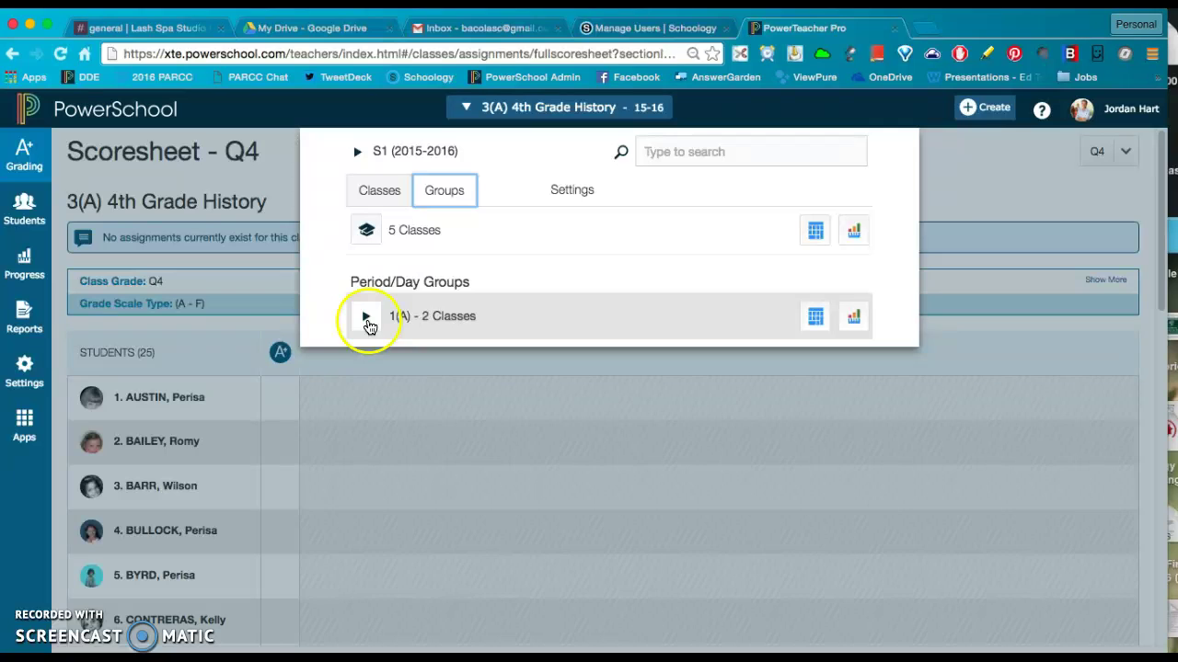
left_click(584, 471)
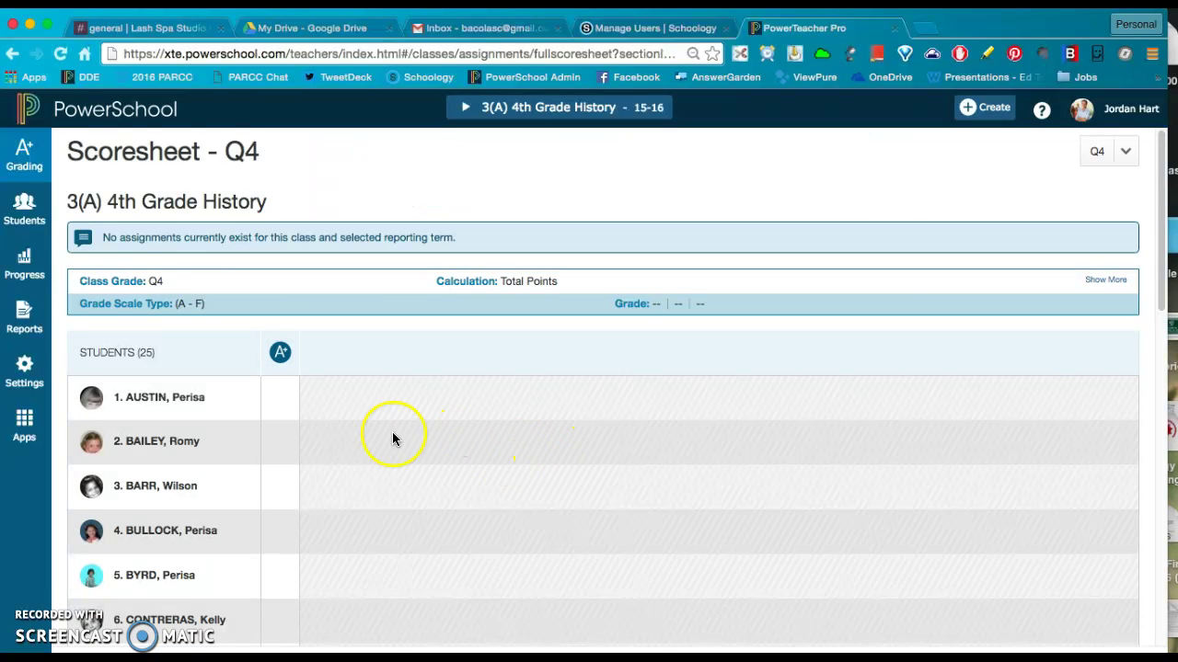
Scroll the History student list and reopen the class picker listing the five S1 classes
scroll(354, 396, "down", 5)
scroll(324, 348, "down", 5)
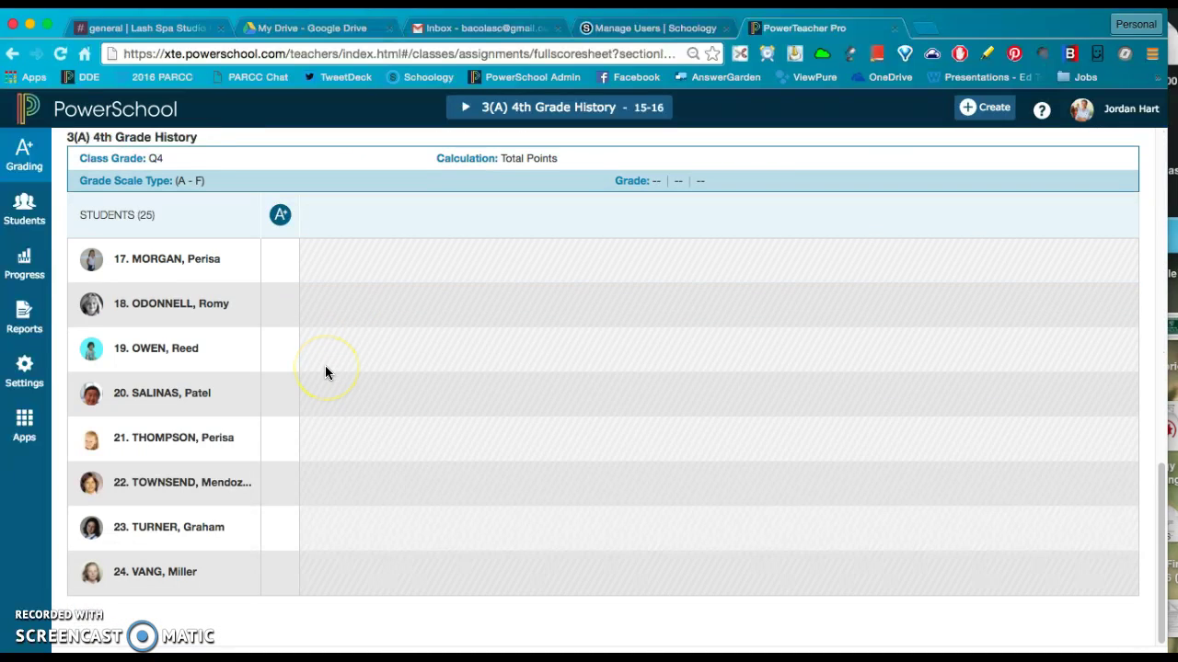
scroll(324, 366, "up", 10)
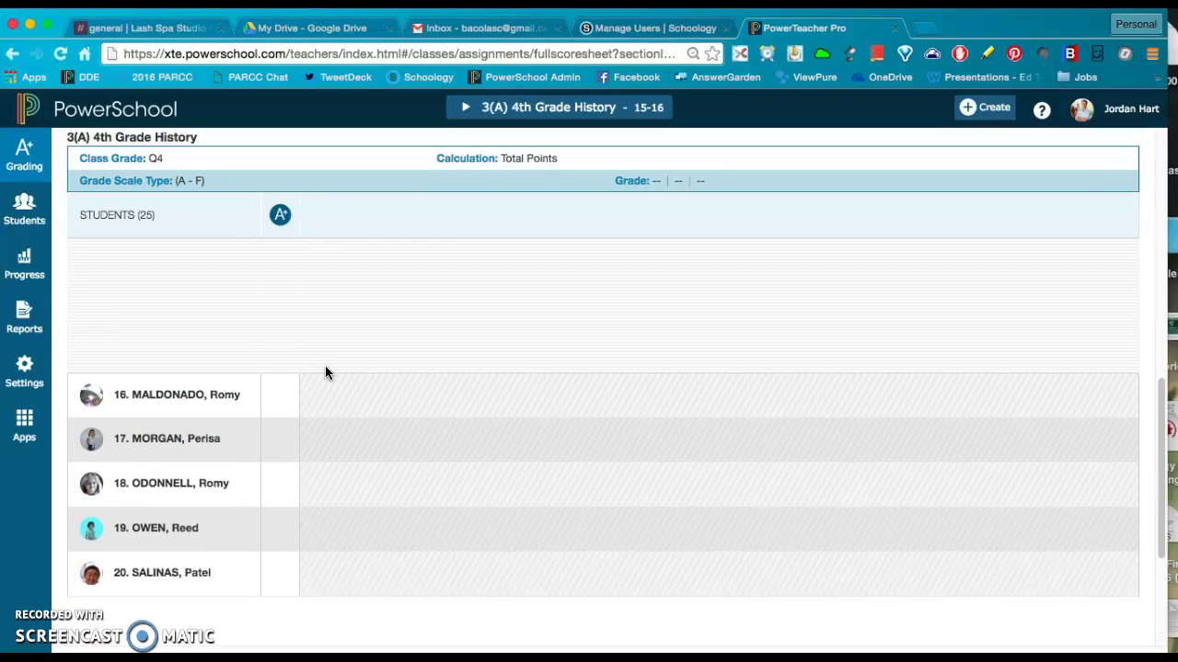
left_click(460, 133)
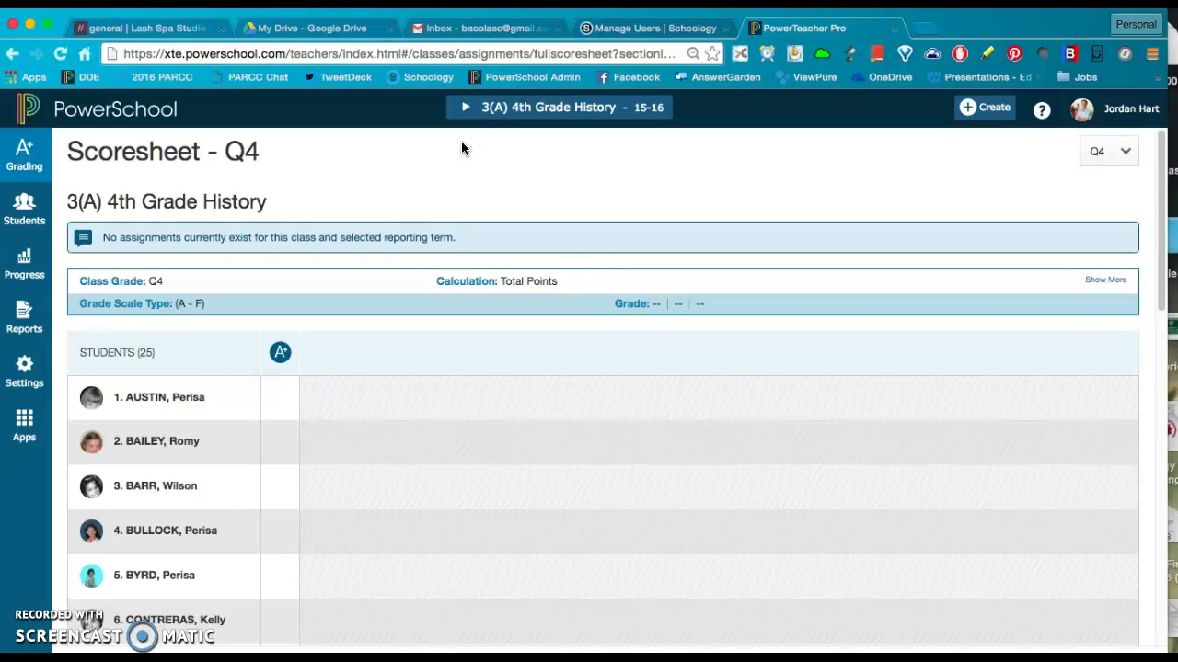
left_click(466, 111)
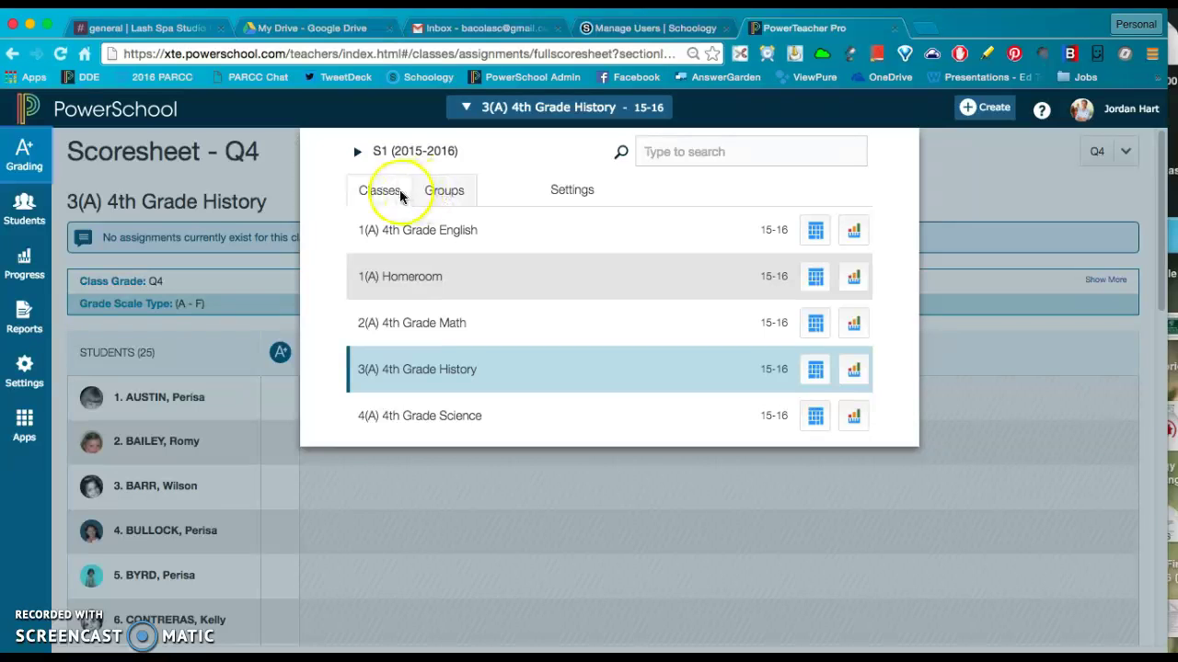
Open the class Groups display settings, then return to the 3(A) 4th Grade History scoresheet
left_click(443, 191)
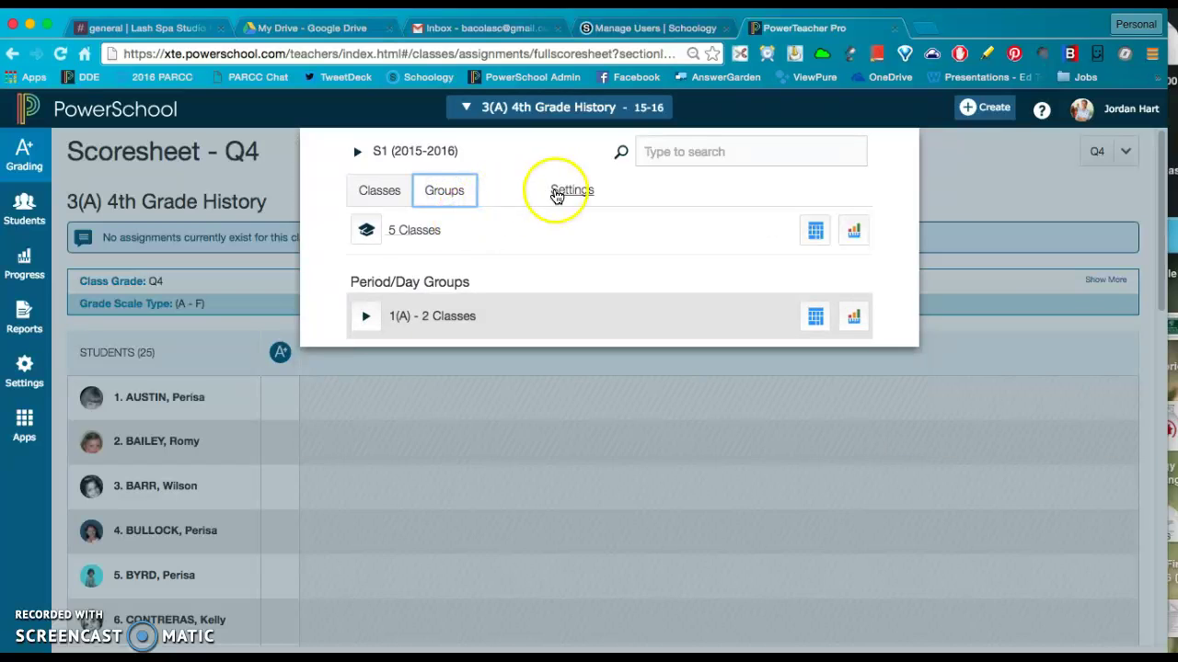
left_click(562, 190)
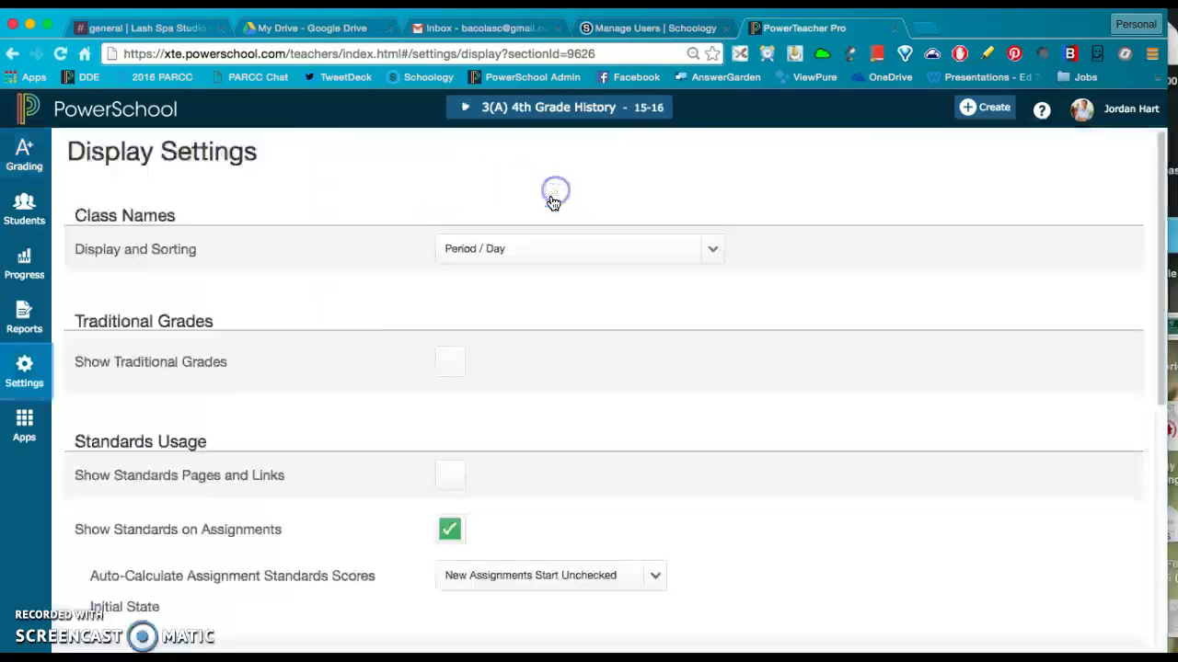
left_click(28, 157)
left_click(142, 246)
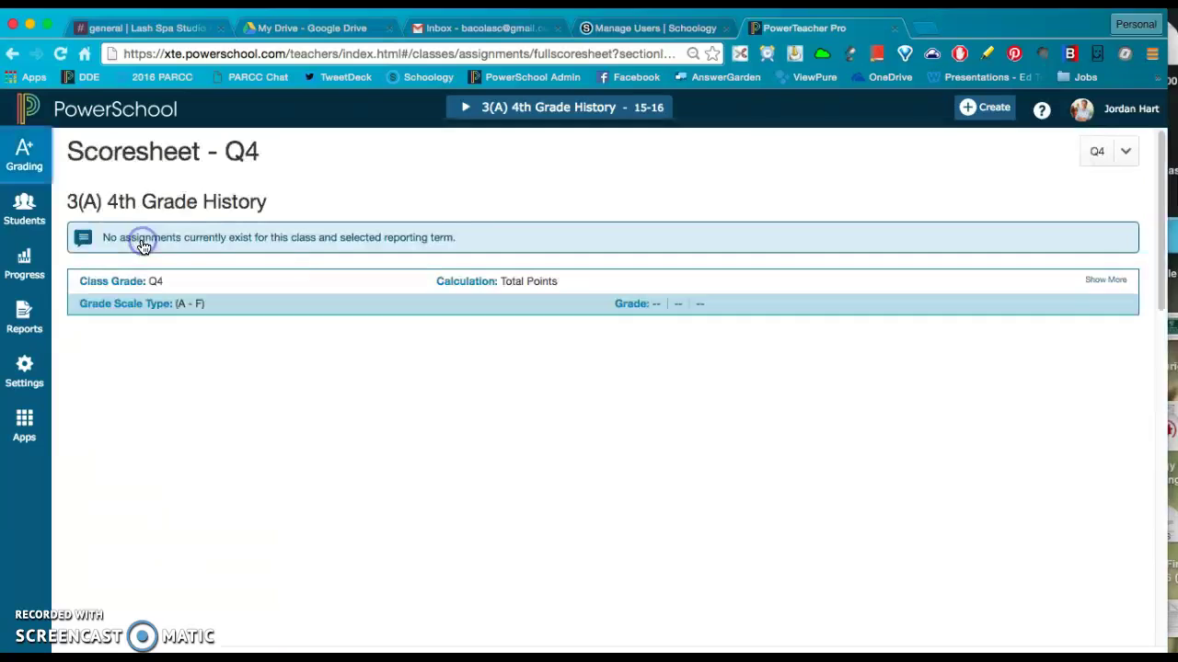
scroll(277, 467, "down", 1)
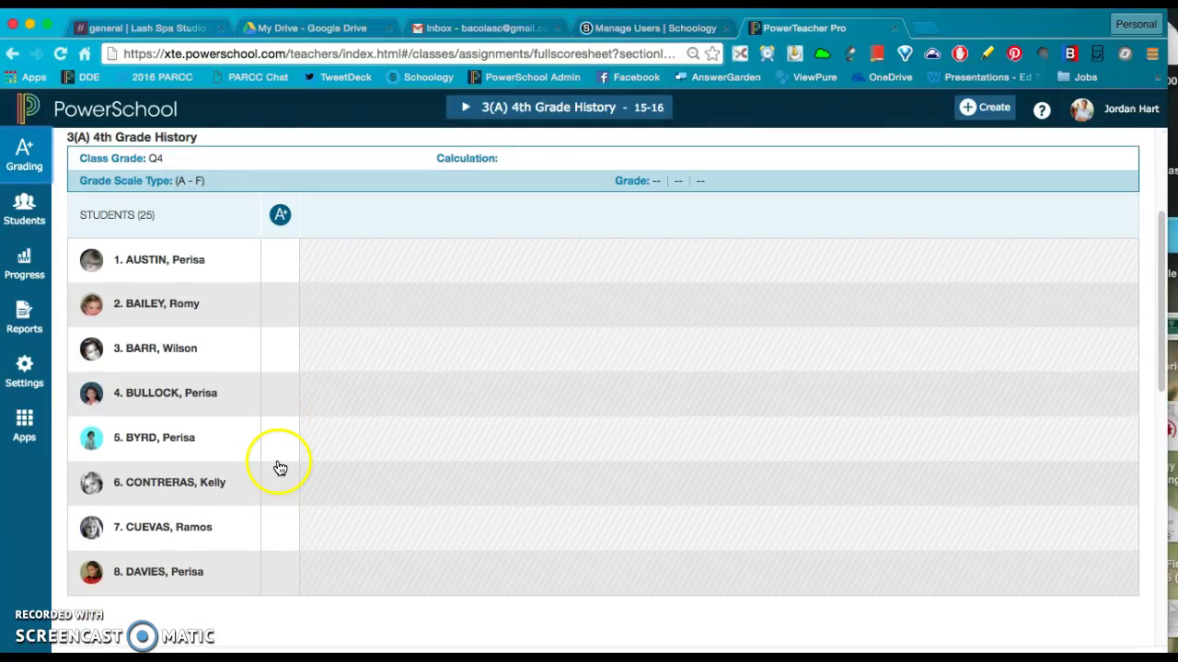